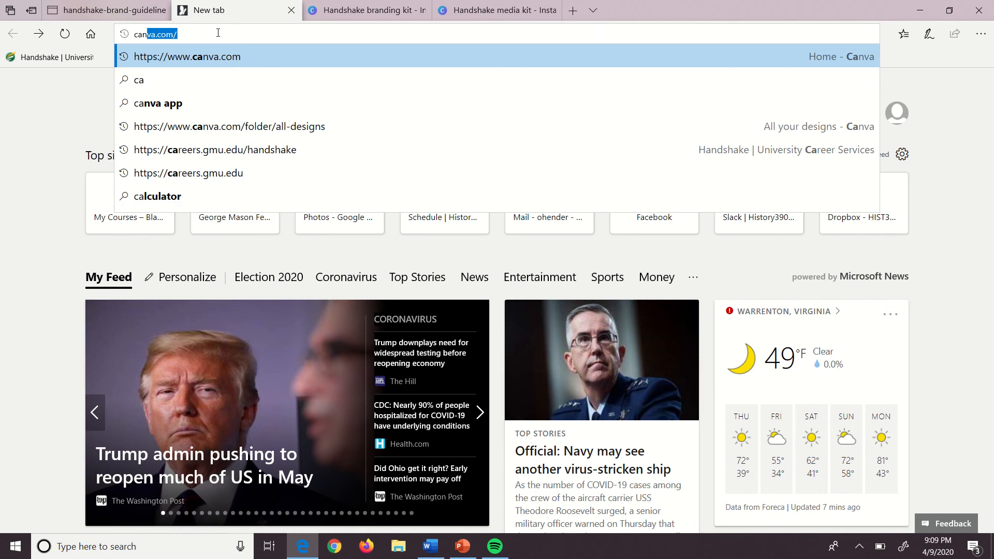
Open canva.com, search the templates for "instagram post" and start a blank Instagram post design
key("Return")
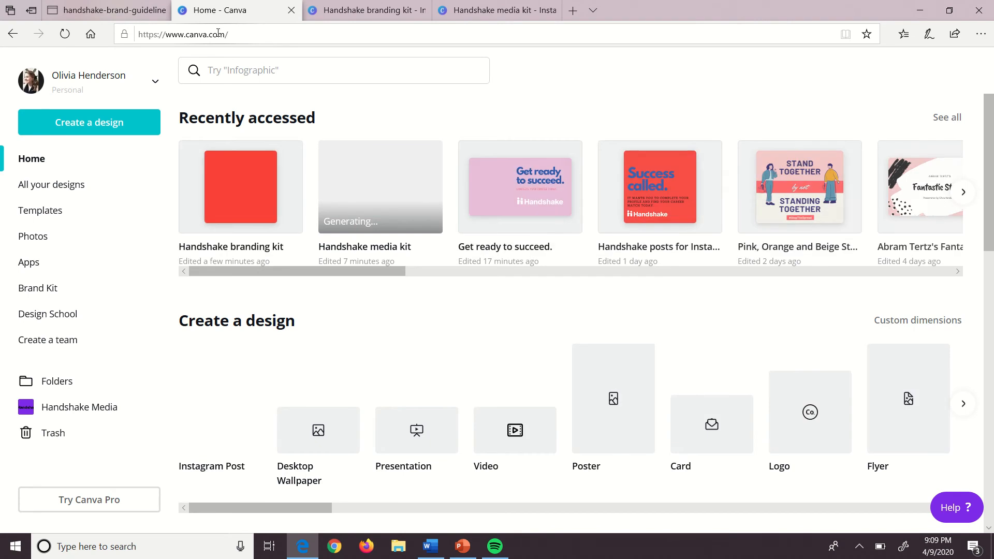
left_click(264, 70)
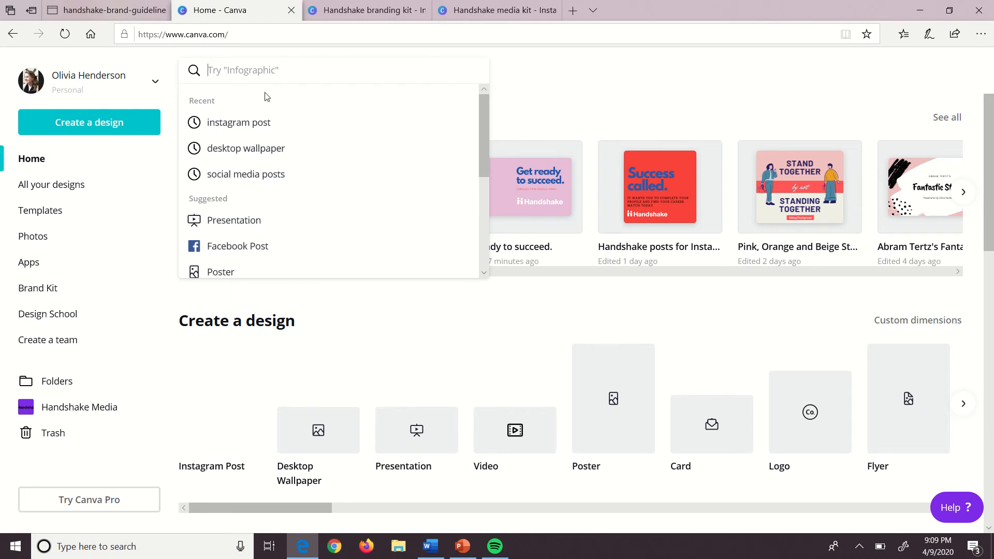
left_click(255, 125)
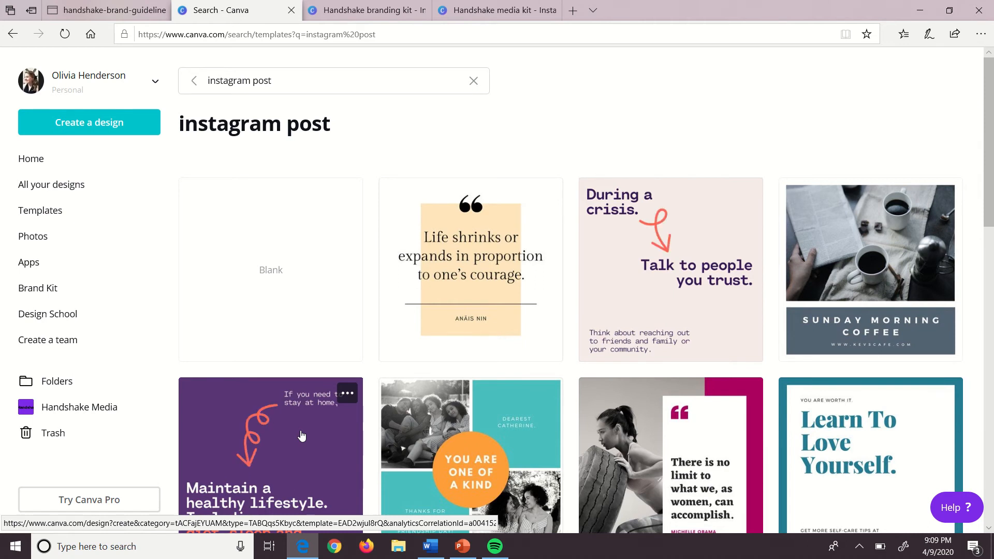
left_click(285, 269)
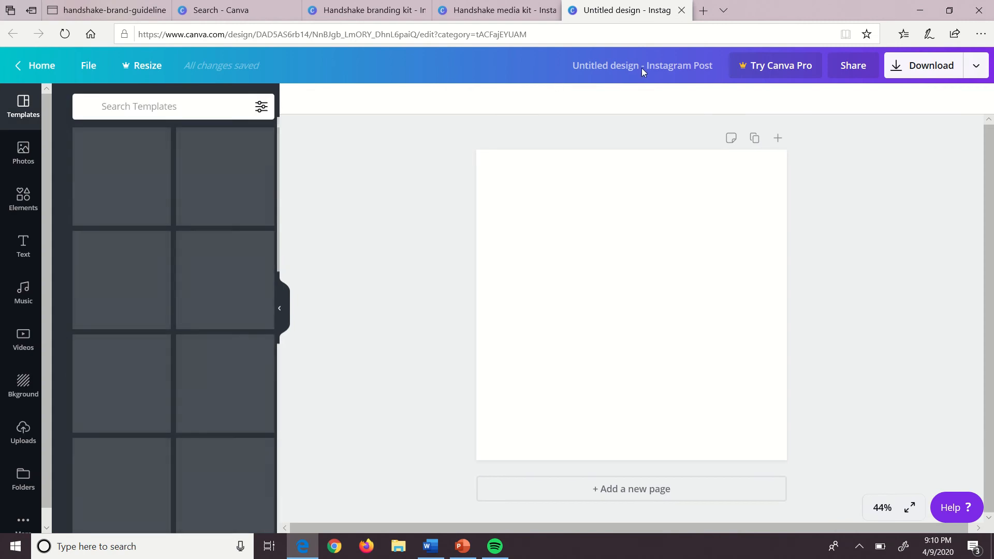
Rename the untitled design as "Handshake Instagram Posts"
left_click(641, 67)
type("H")
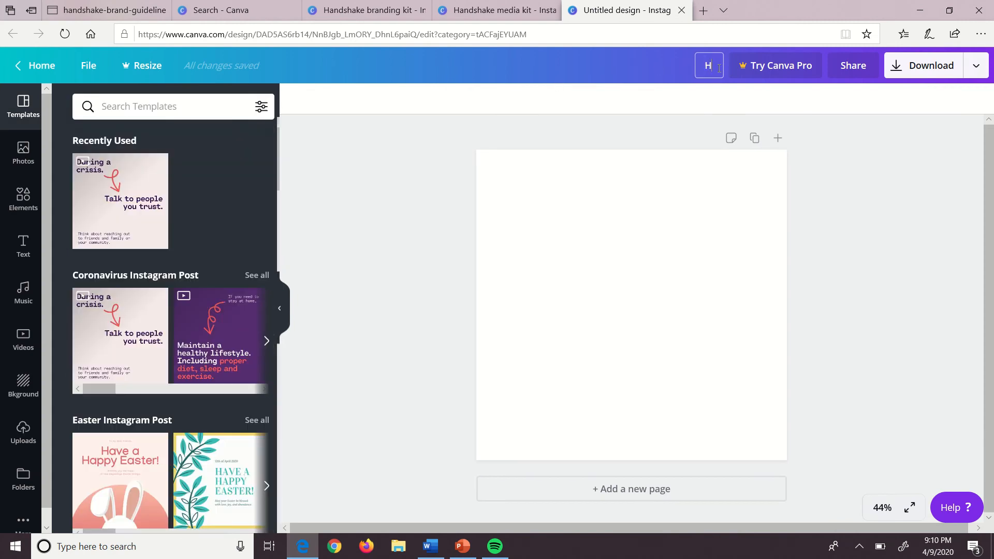
type("andshake")
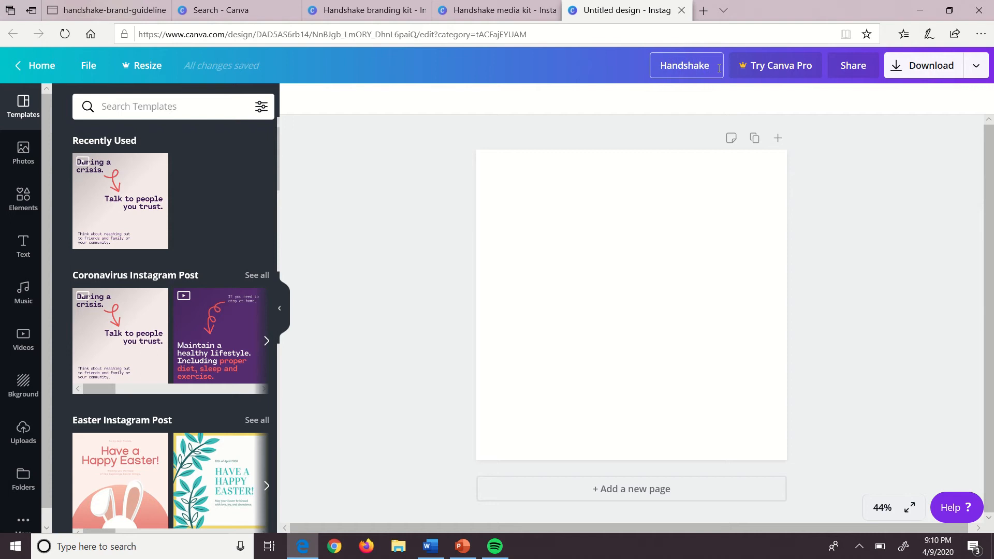
type(" Instagram Po")
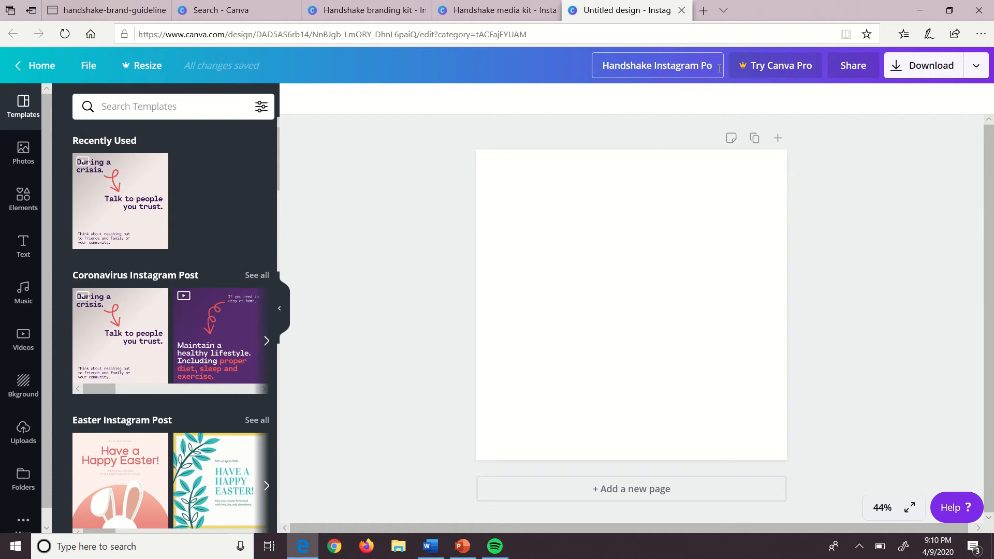
type("sts")
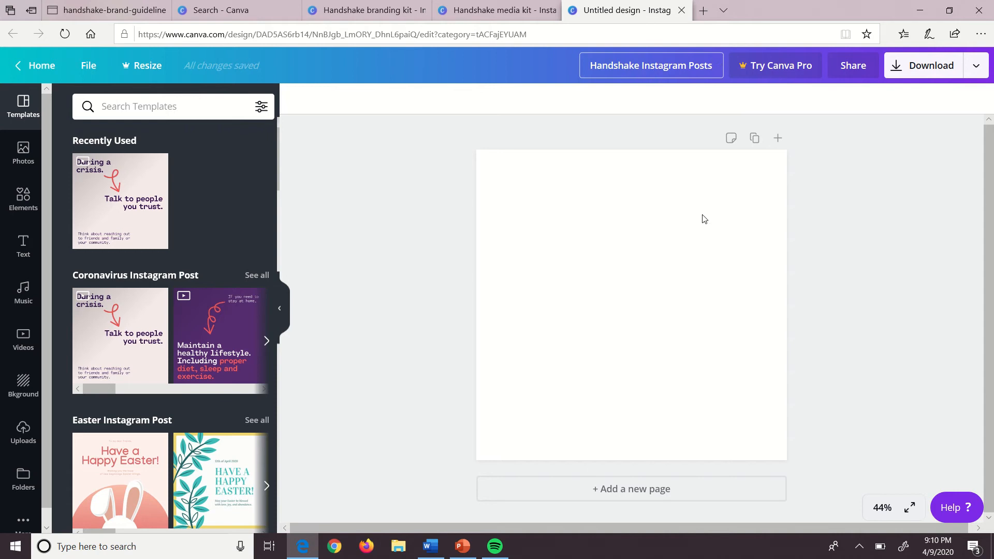
left_click(701, 220)
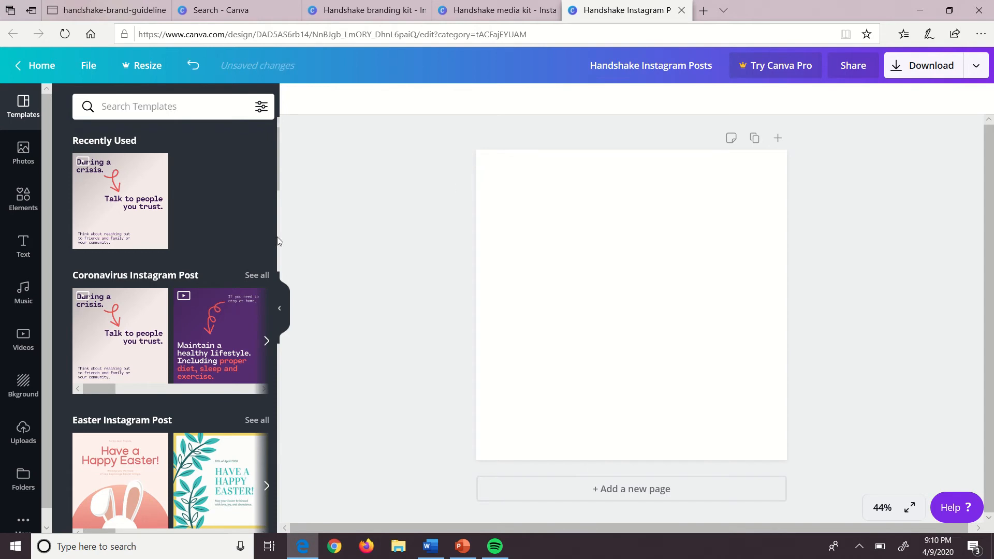
Set the first page's background to HS Red, #fa423b, using the hex code copied from the Handshake brand guidelines PDF
left_click(23, 383)
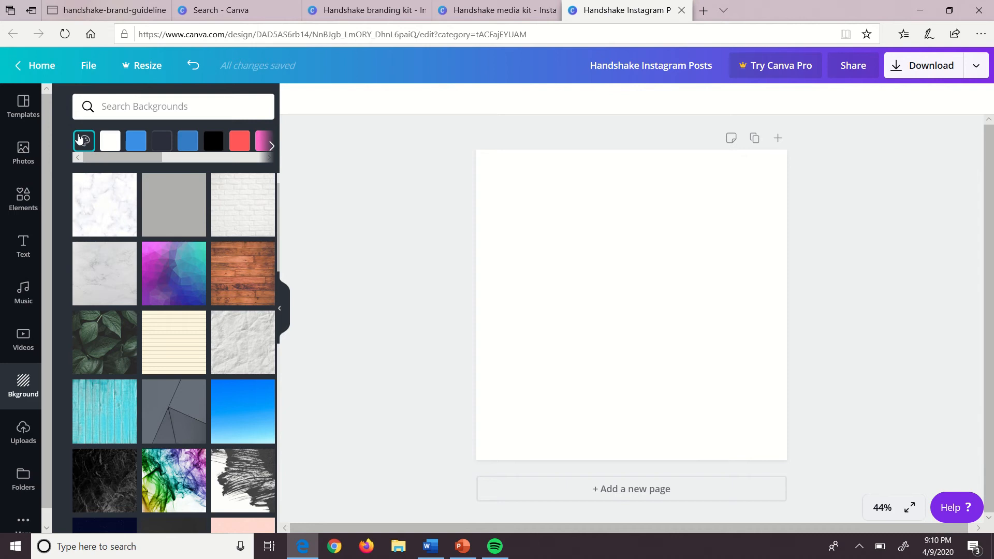
left_click(80, 140)
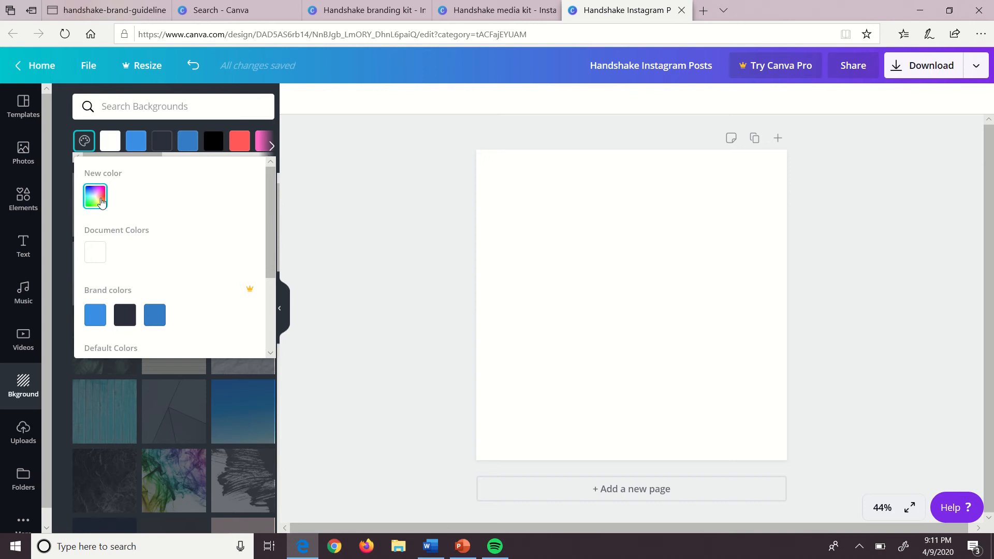
left_click(97, 199)
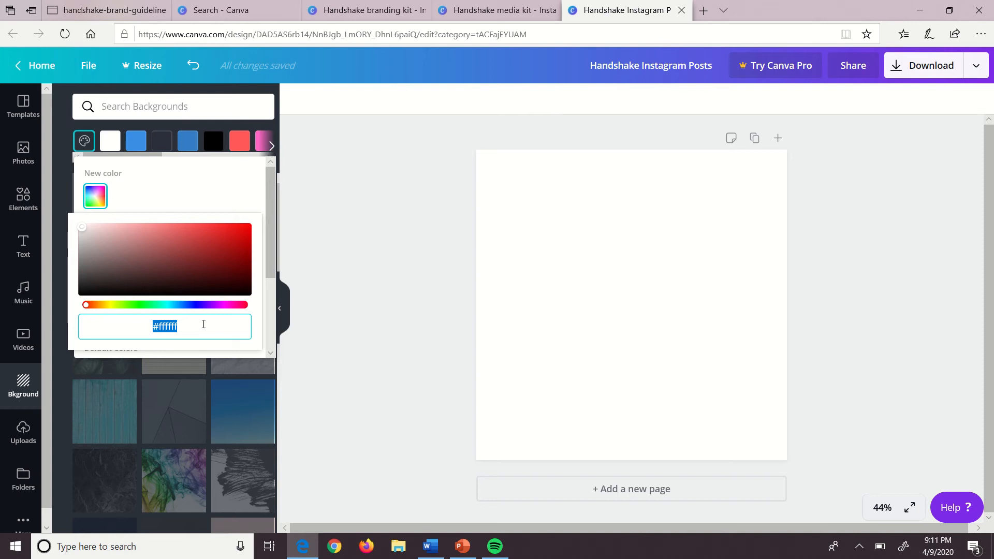
left_click(105, 6)
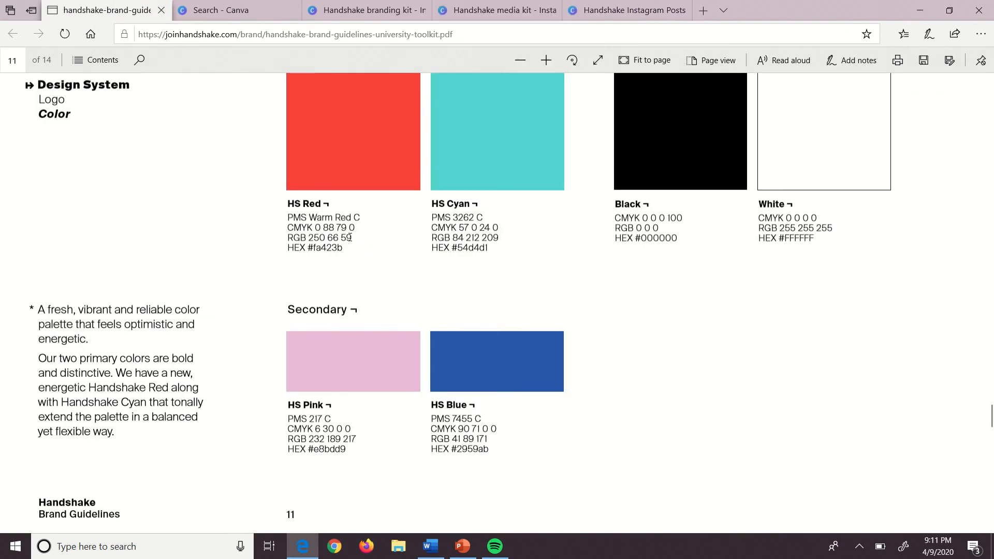
left_click_drag(348, 248, 307, 248)
key("ctrl+c")
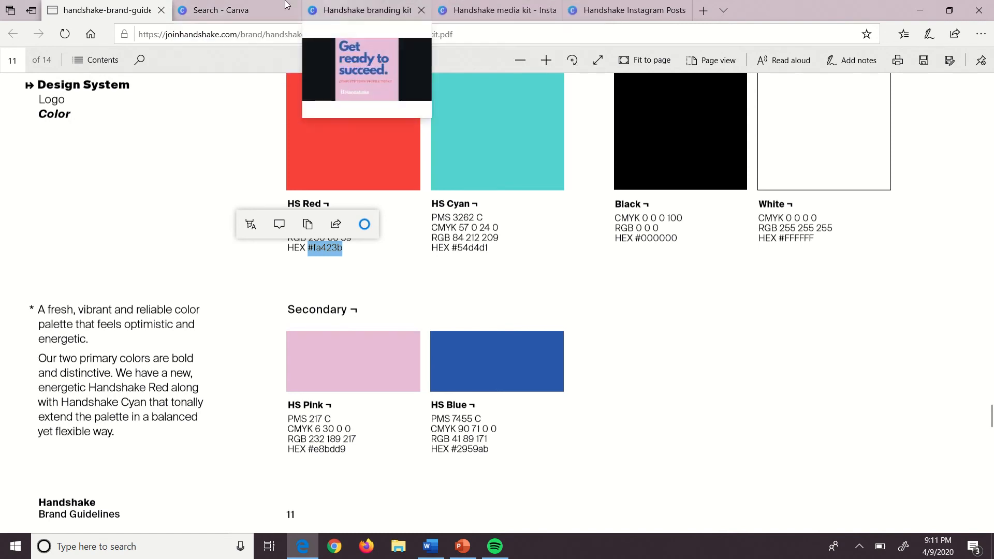
left_click(217, 7)
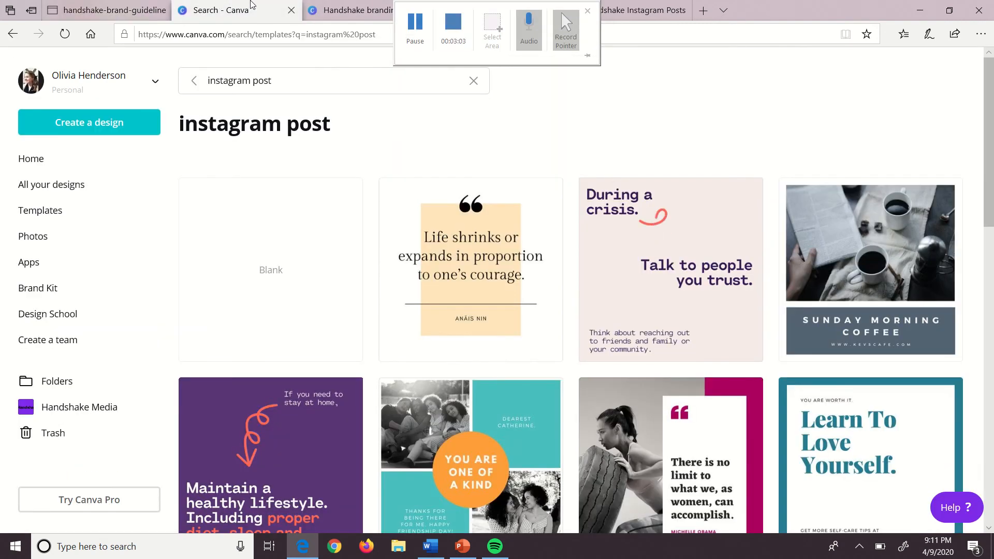
left_click(647, 8)
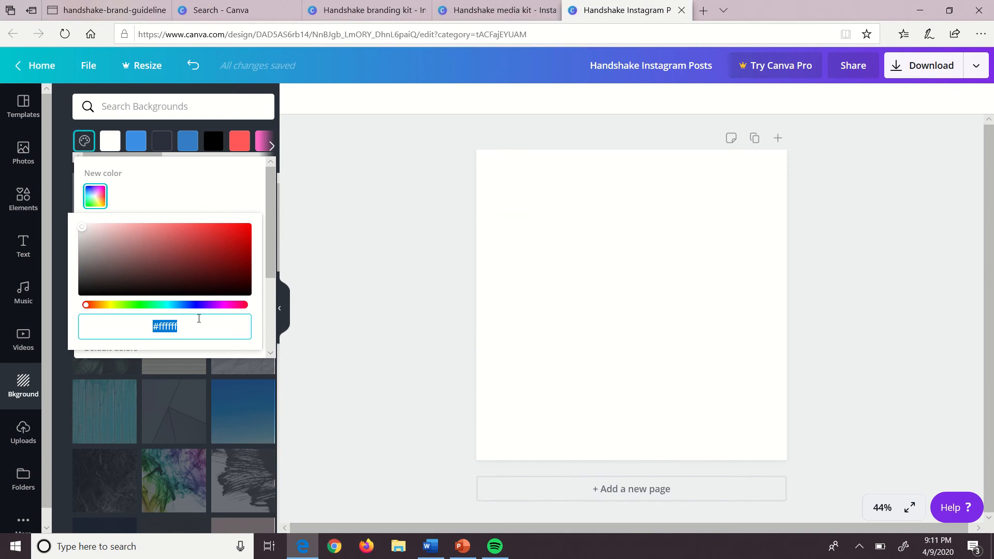
key("ctrl+v")
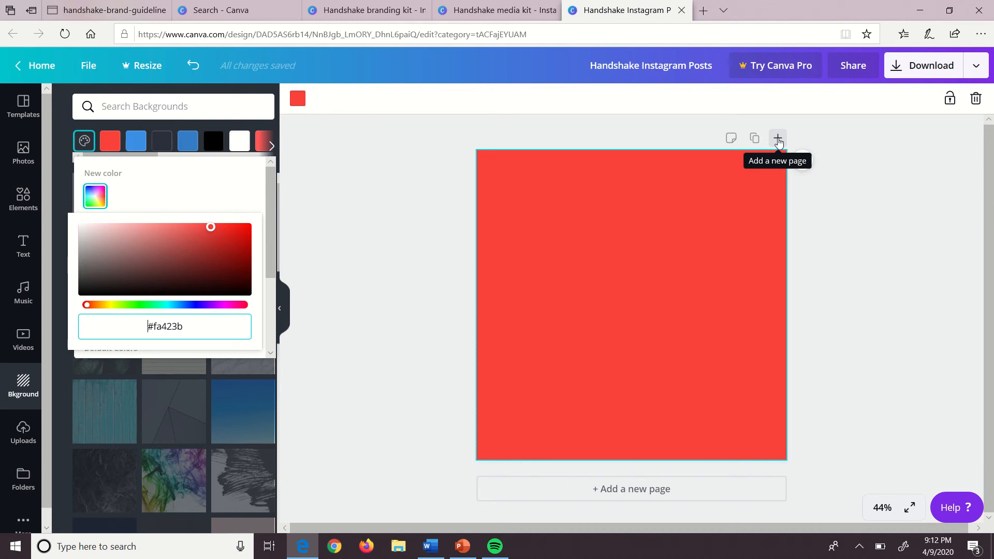
Add a second page and set its background to HS Cyan, #54d4d1, copied from the brand guidelines PDF
left_click(777, 139)
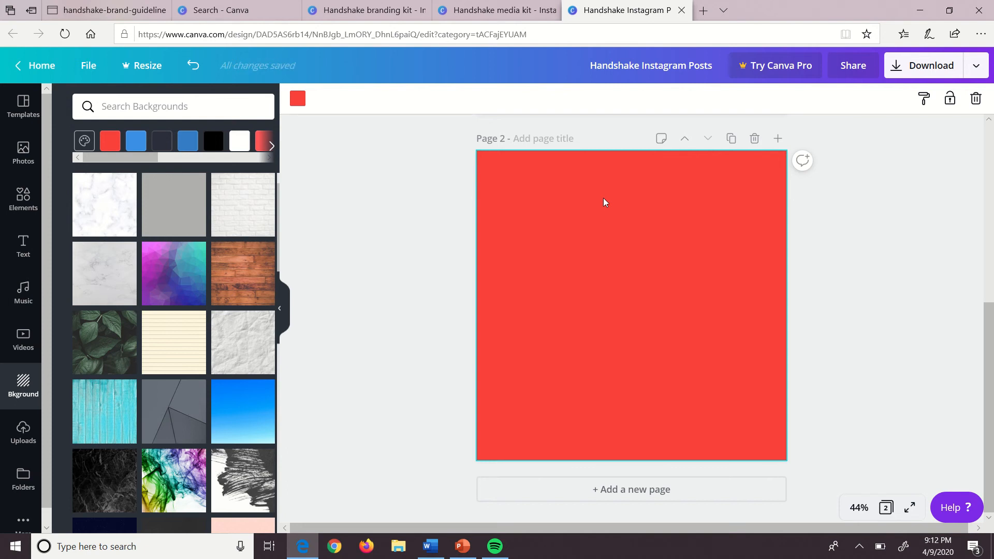
left_click(88, 140)
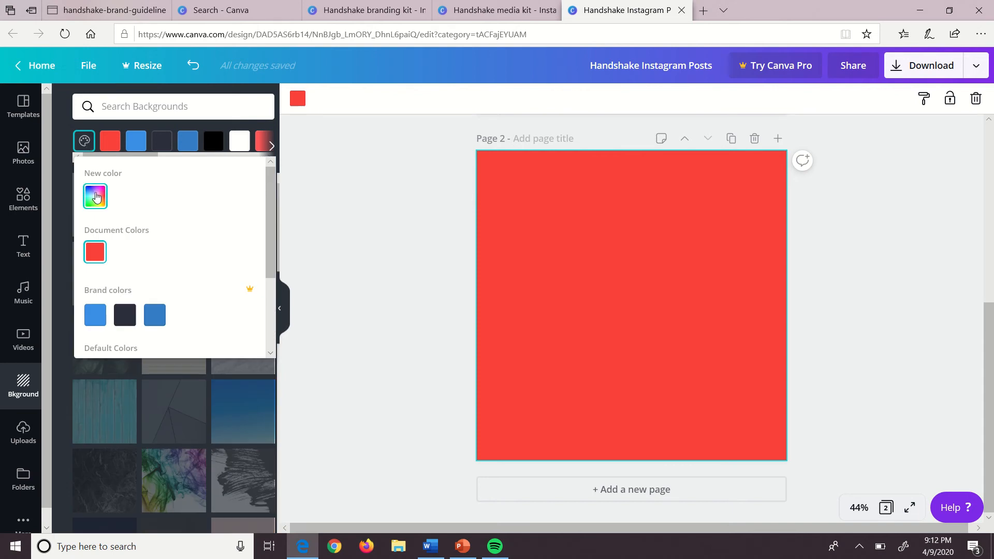
left_click(96, 197)
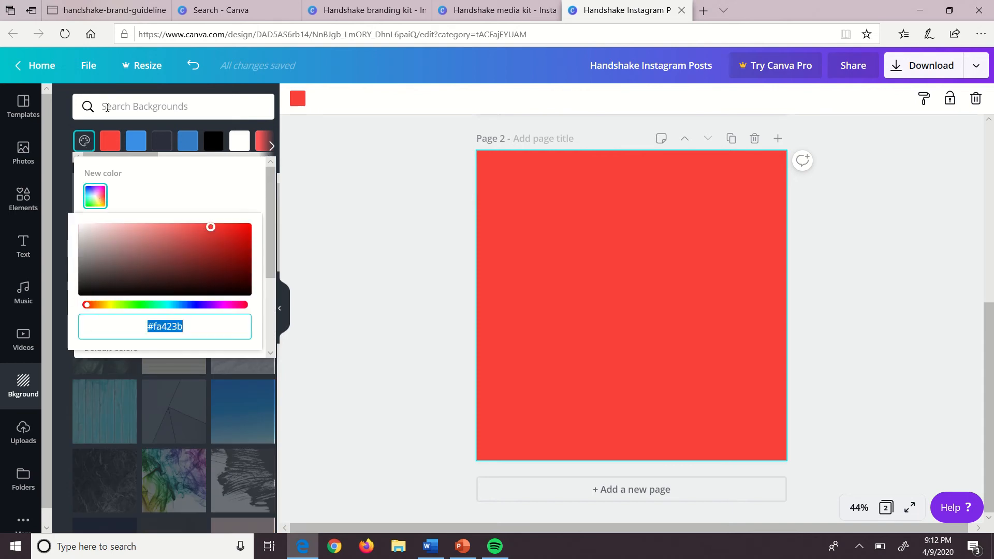
left_click(106, 10)
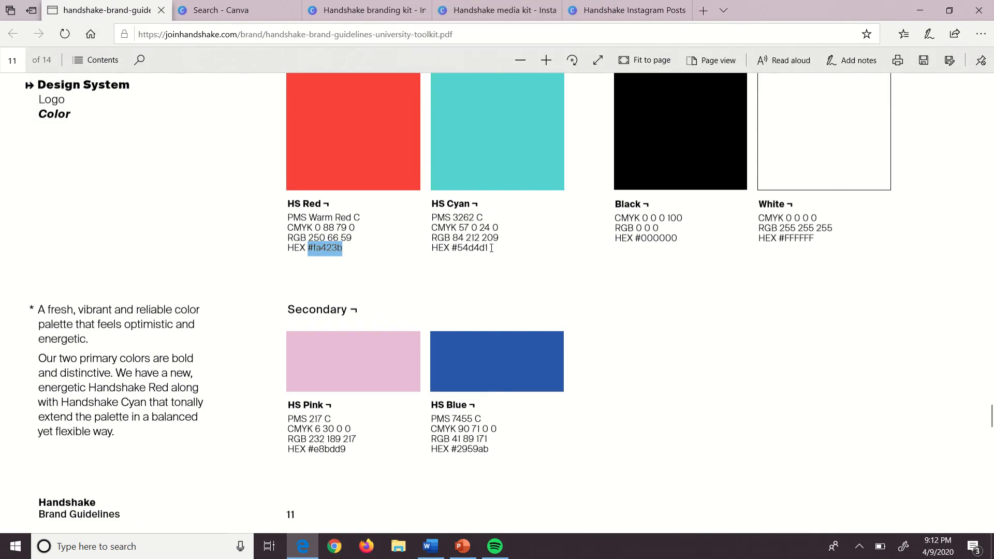
left_click(491, 248)
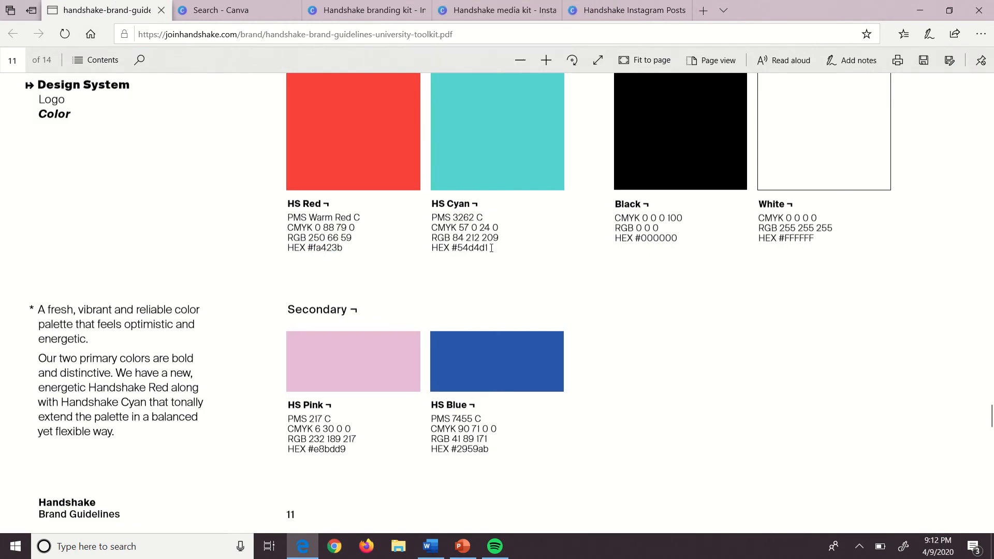
left_click_drag(491, 248, 452, 248)
key("ctrl+c")
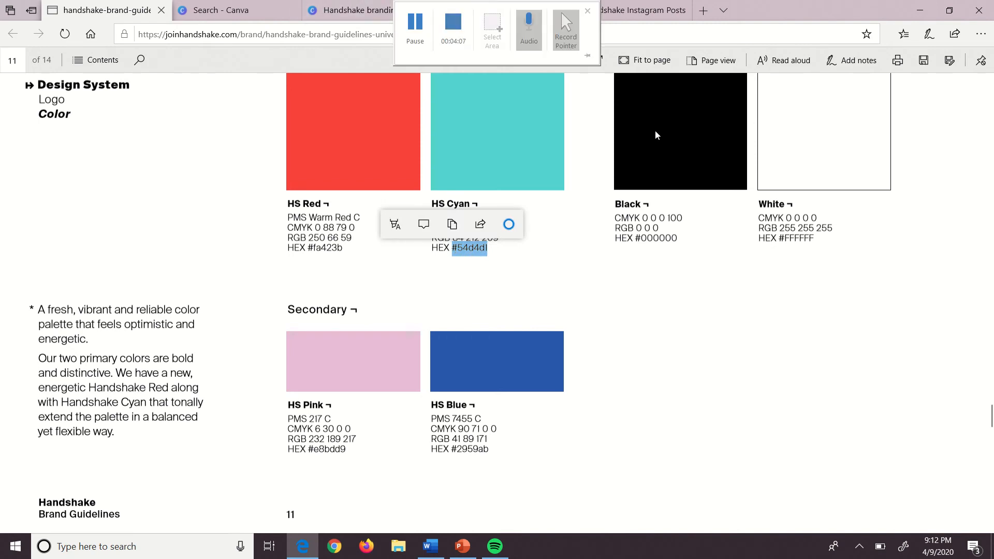
left_click(646, 14)
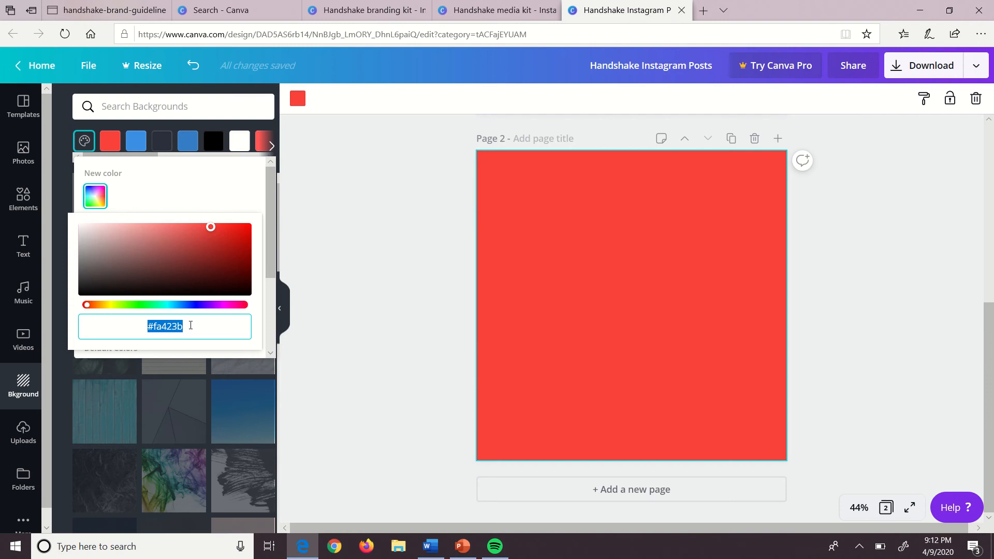
key("ctrl+v")
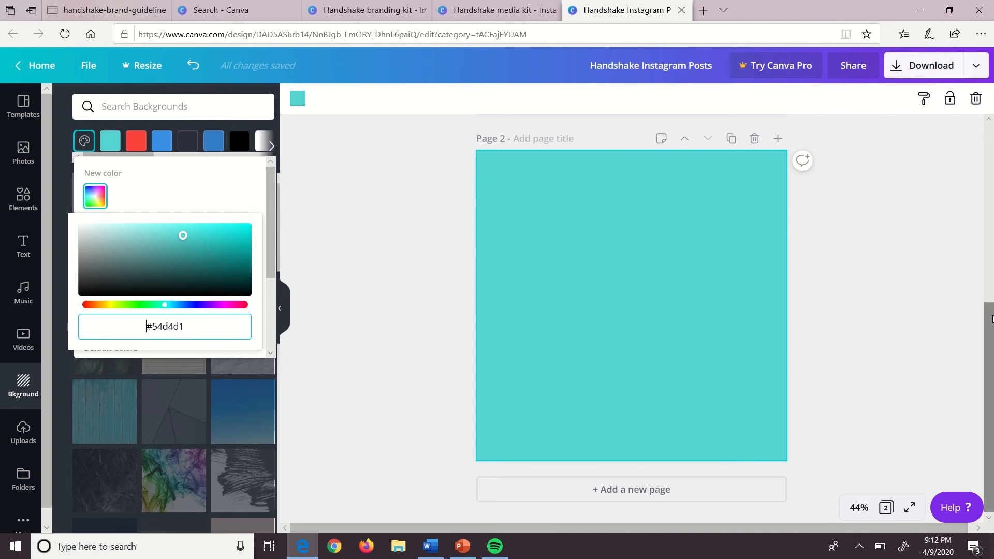
Add a third page after page 2 and set its background to HS Pink, #e8bdd9, copied from the brand guidelines PDF
left_click_drag(991, 318, 966, 195)
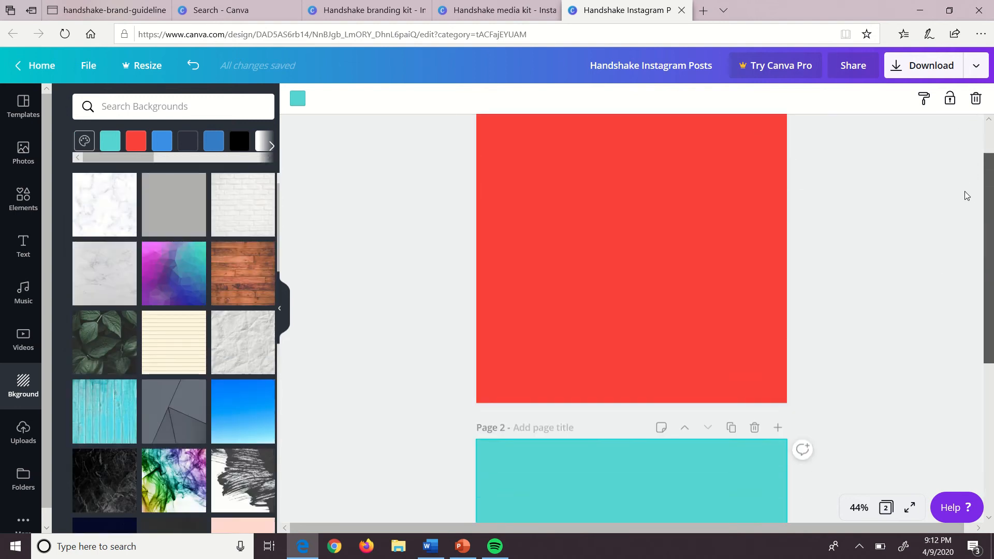
scroll(965, 196, "down", 5)
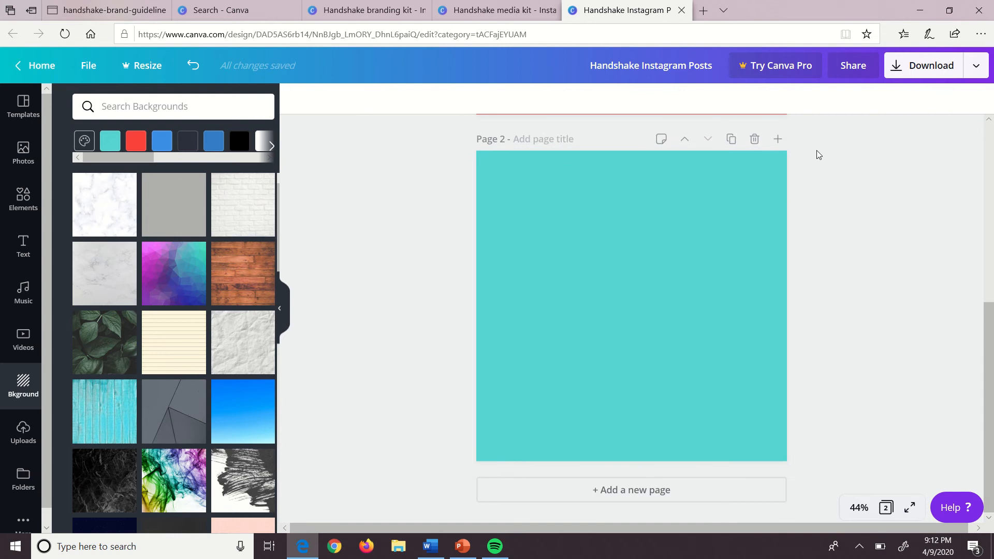
left_click(778, 139)
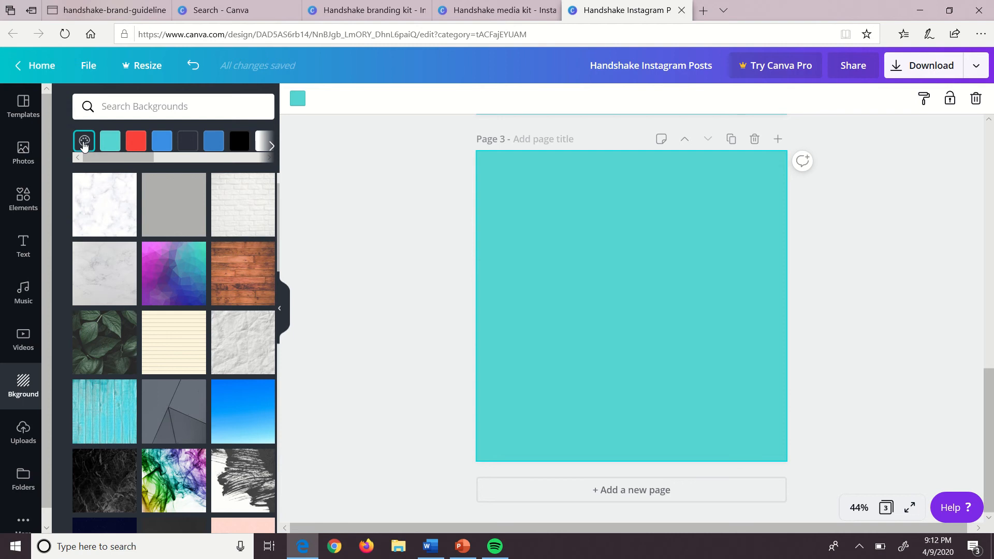
left_click(84, 145)
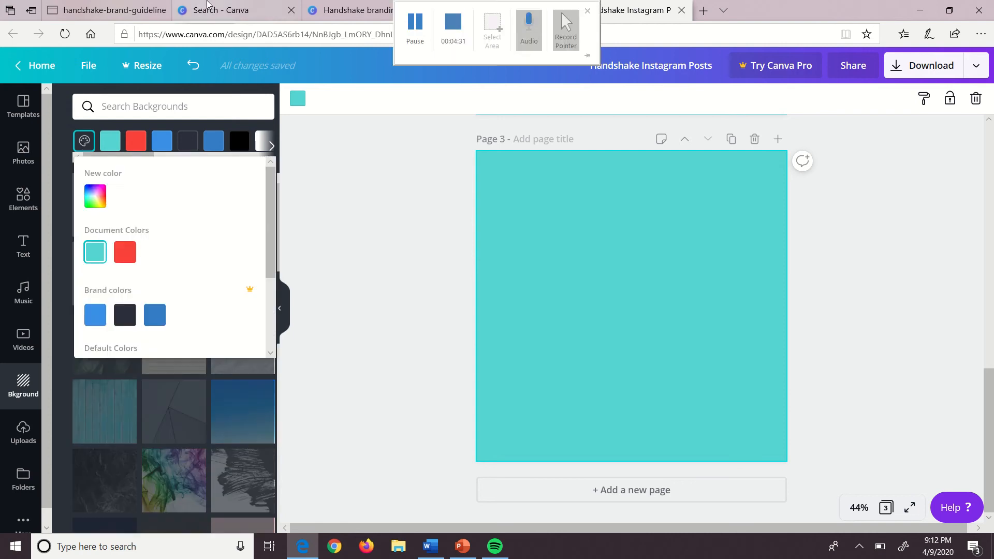
left_click(71, 4)
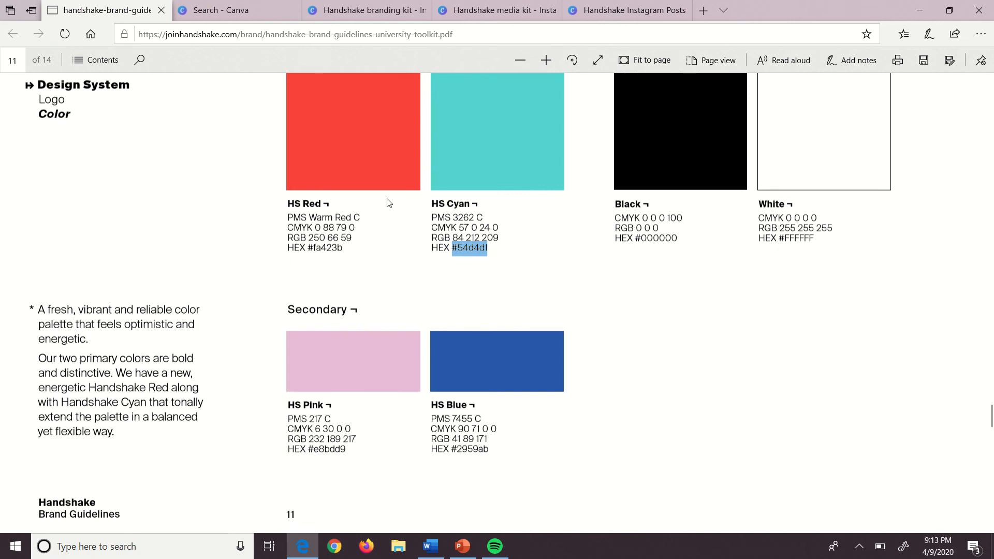
mouse_move(561, 12)
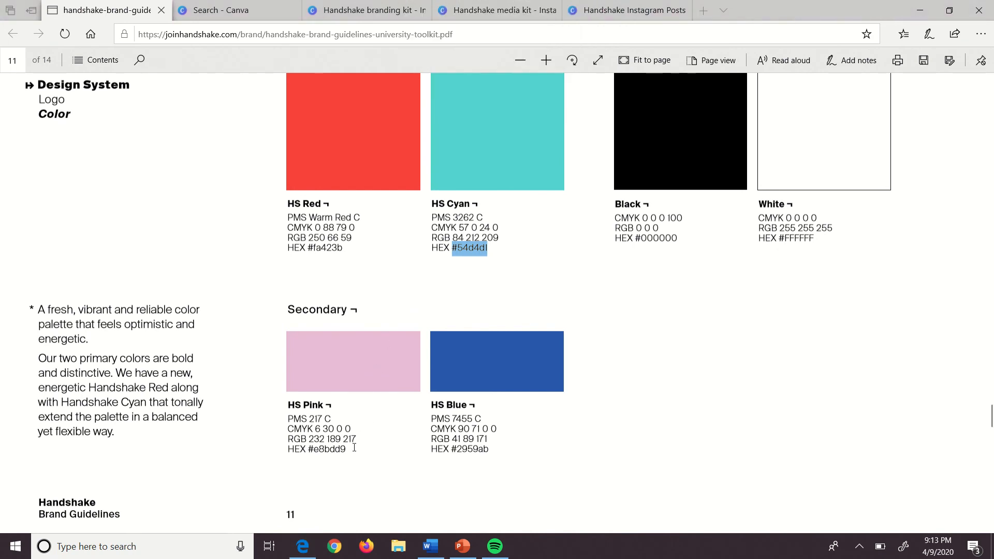
left_click_drag(354, 447, 310, 450)
key("ctrl+c")
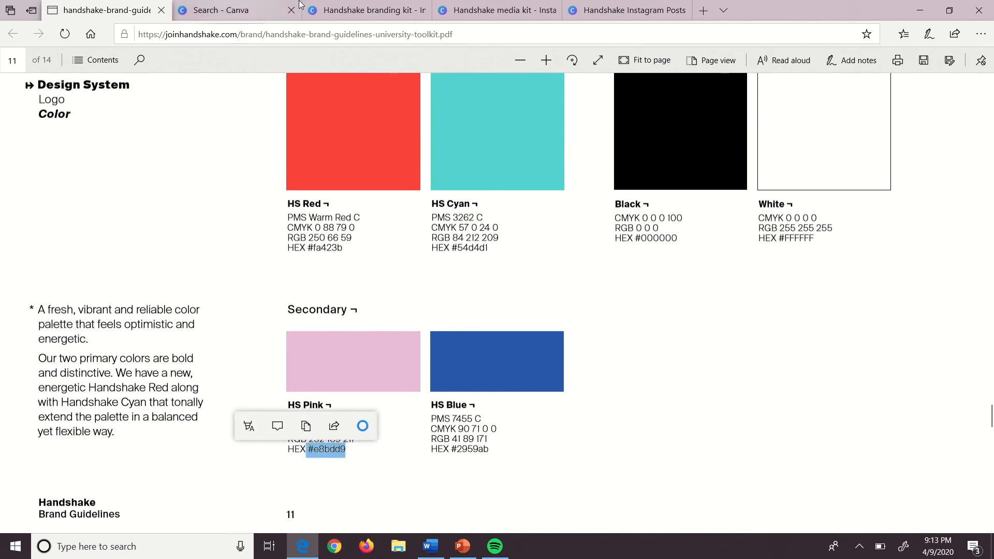
left_click(644, 10)
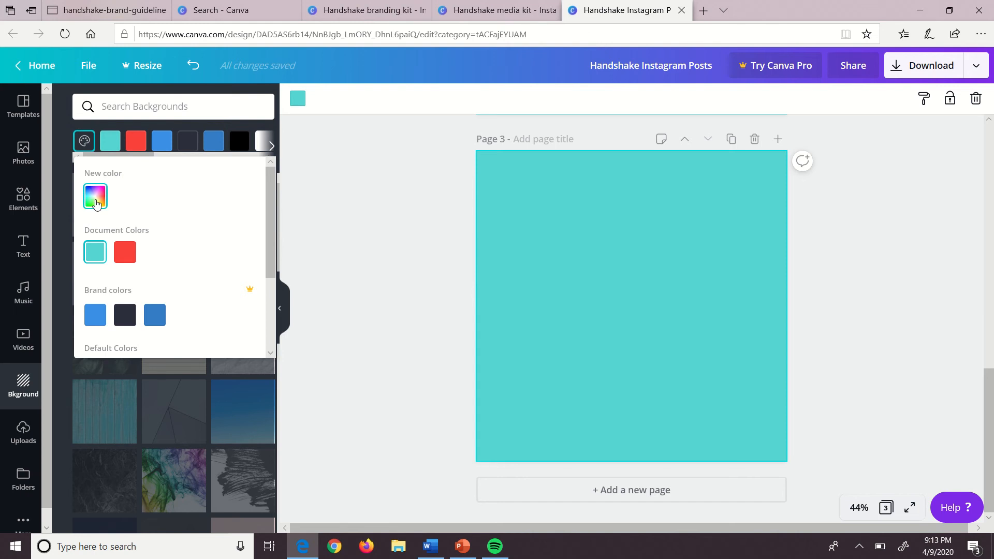
left_click(95, 197)
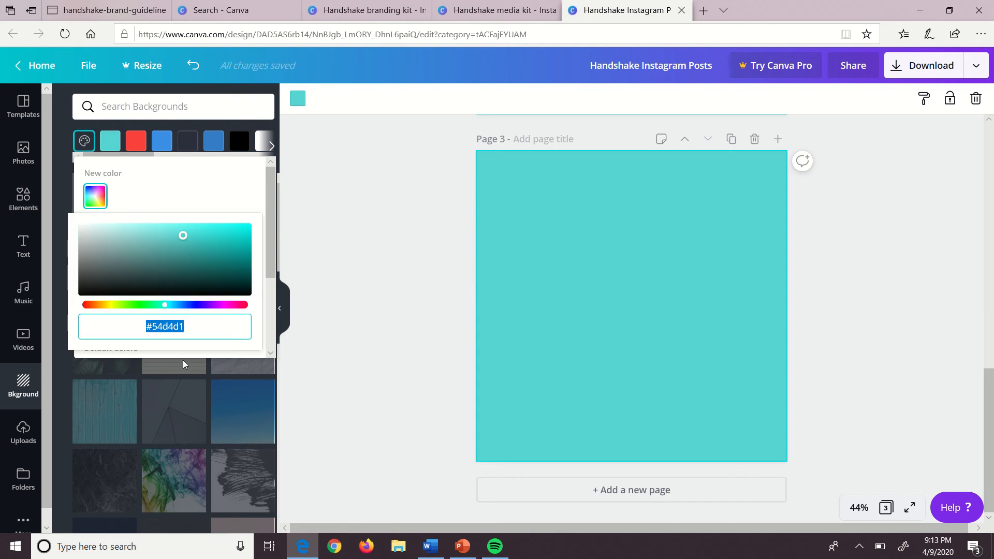
key("ctrl+v")
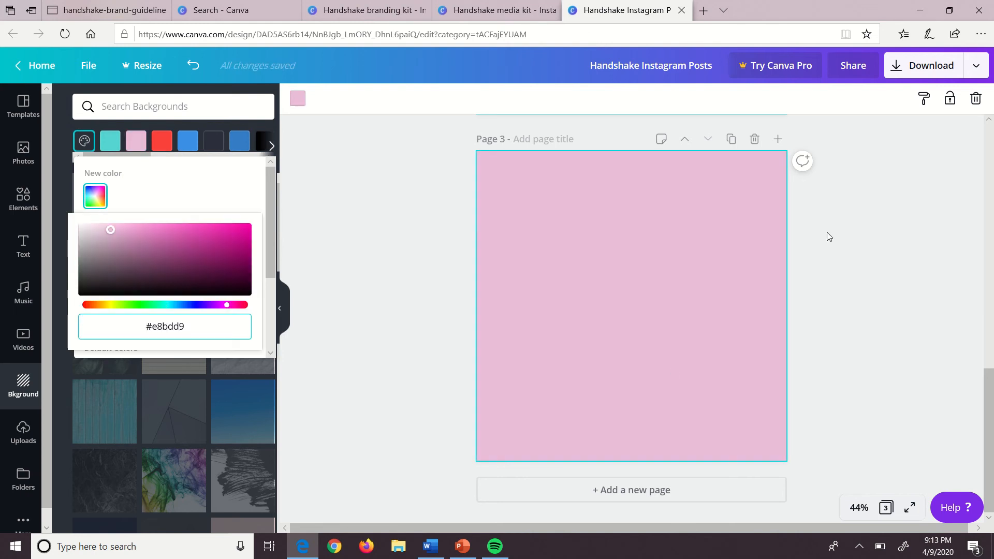
Add a fourth page and set its background to HS Blue, #2959ab, copied from the brand guidelines PDF
left_click(777, 139)
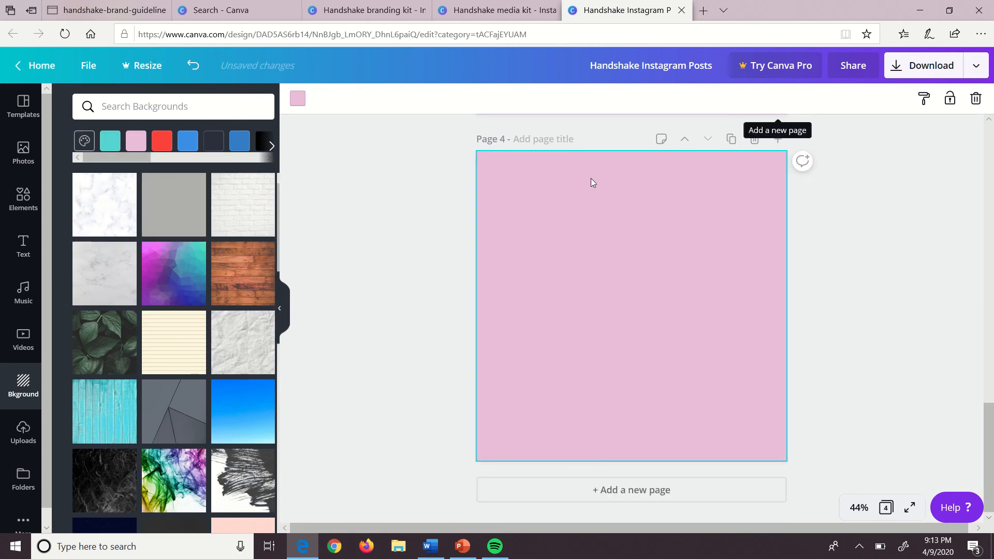
left_click(84, 142)
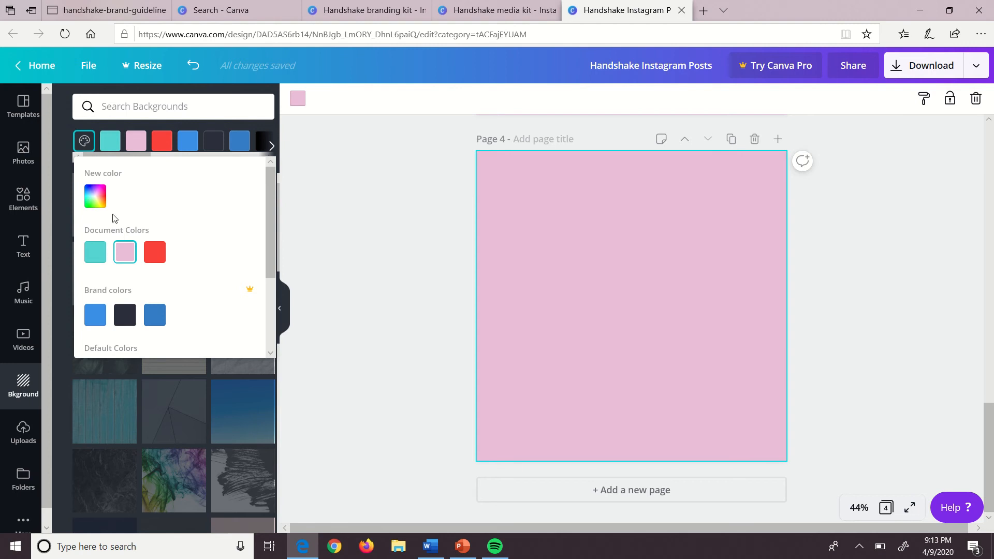
left_click(97, 199)
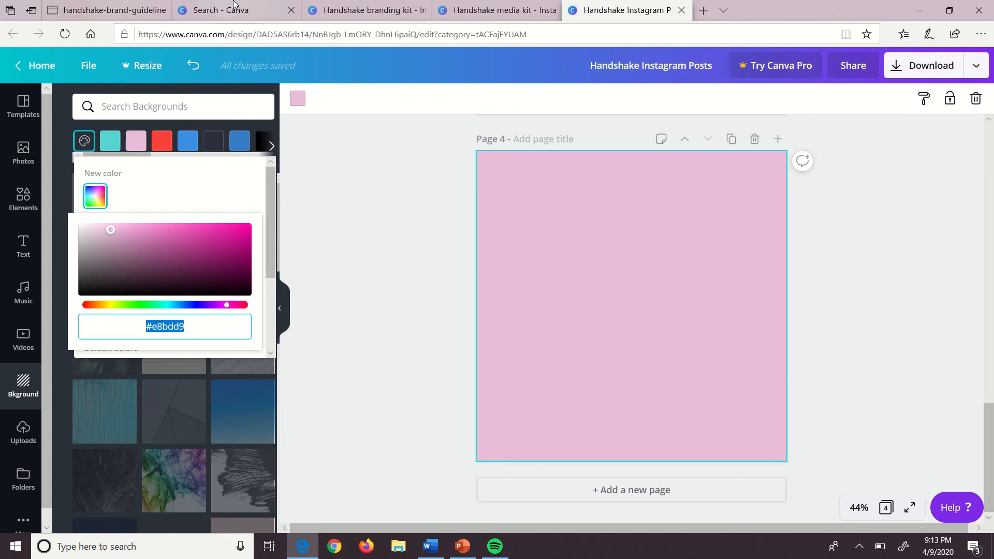
left_click(90, 4)
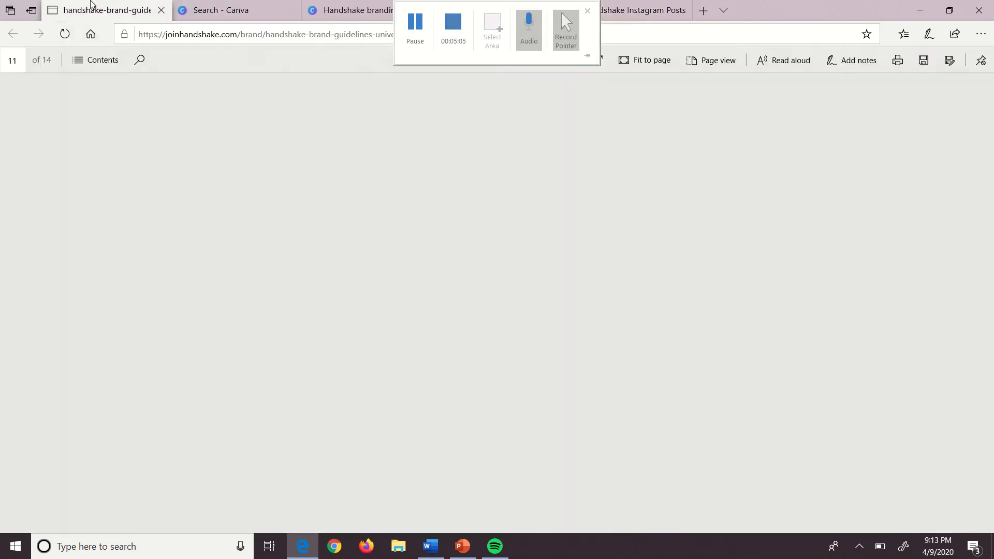
left_click_drag(491, 451, 452, 448)
key("ctrl+c")
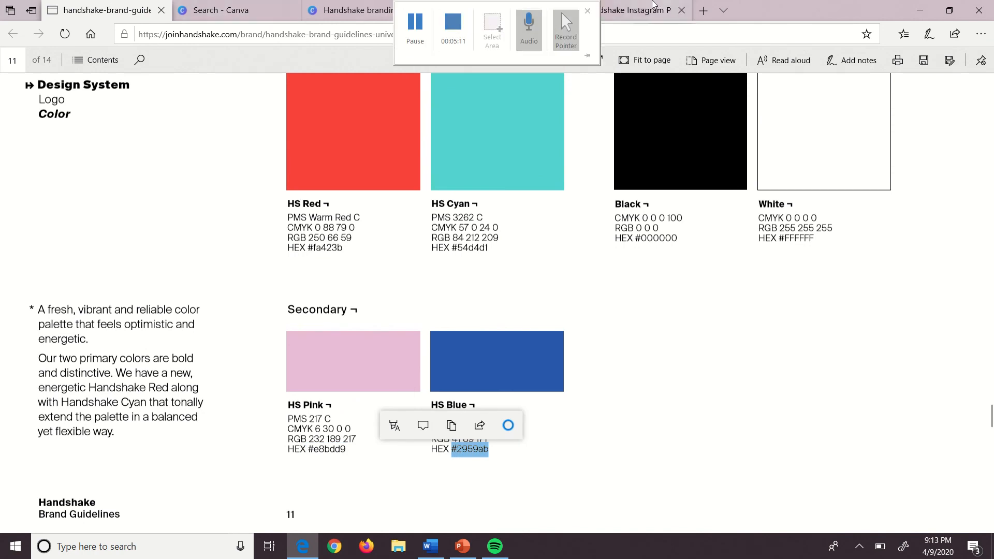
left_click(637, 5)
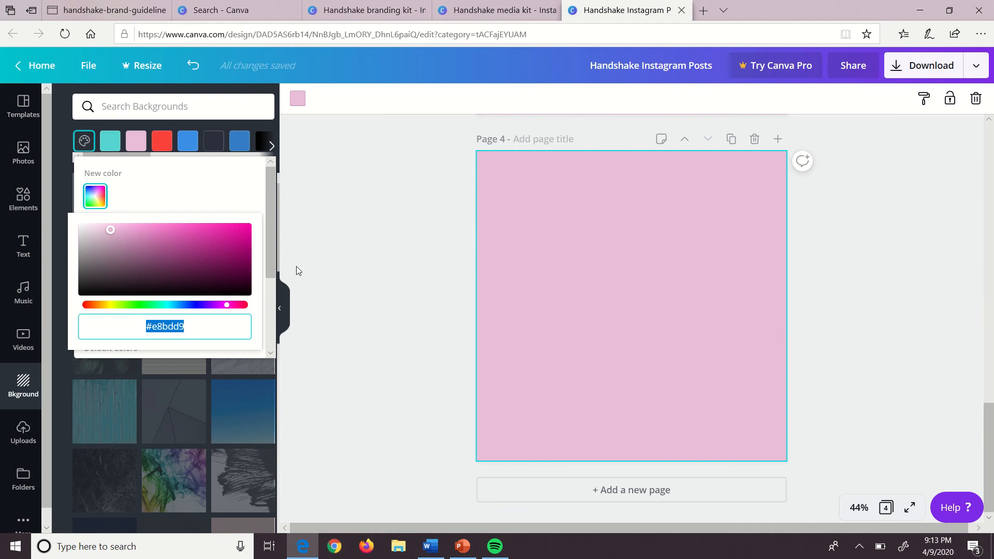
key("ctrl+v")
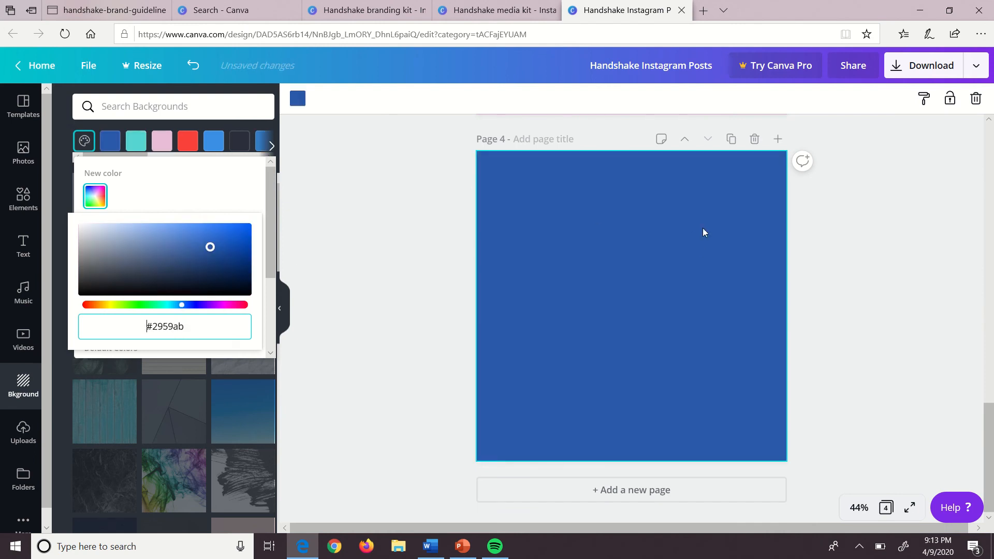
left_click(926, 290)
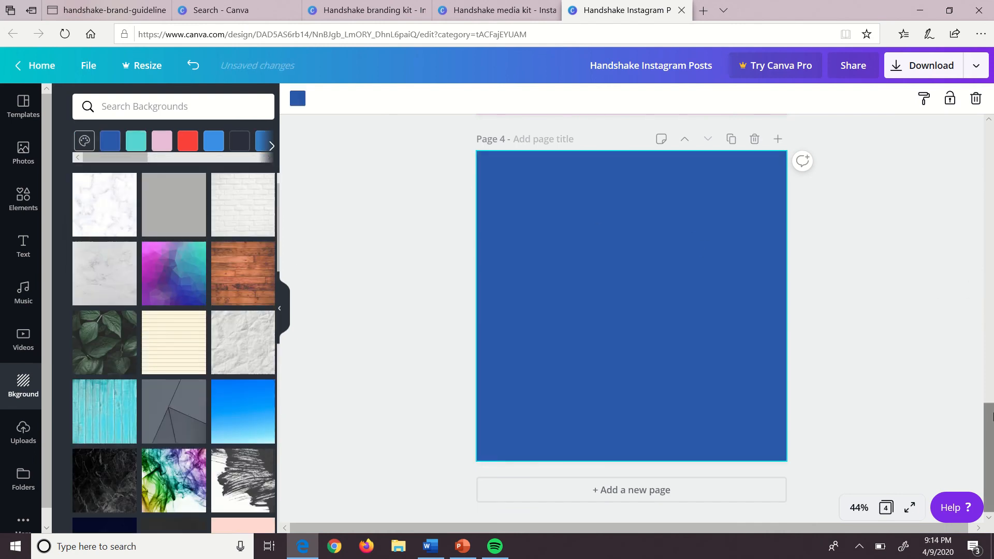
Add a fifth page after page 4 and set its background to White, #FFFFFF, copied from the brand guidelines PDF
left_click_drag(989, 404, 988, 122)
scroll(968, 238, "down", 5)
scroll(968, 240, "down", 12)
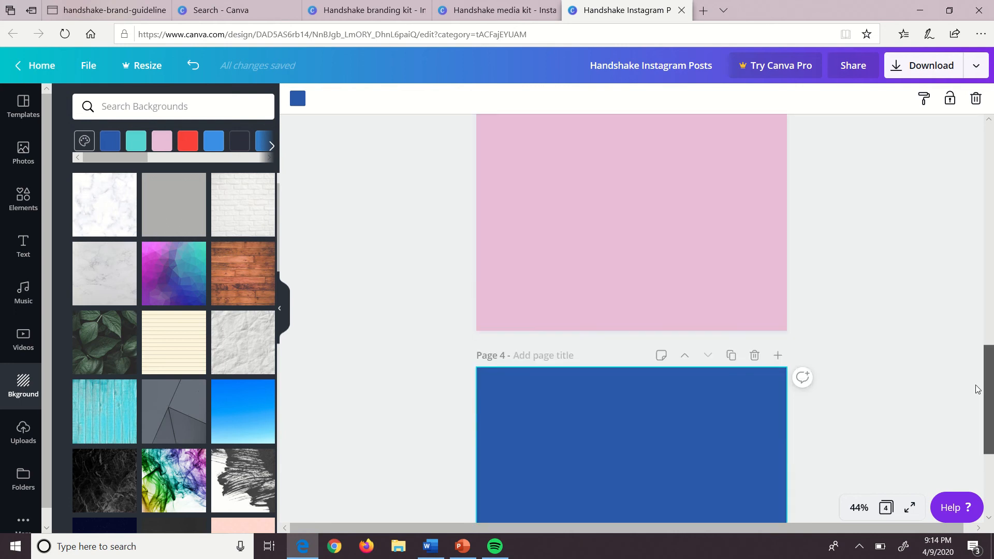
left_click(684, 492)
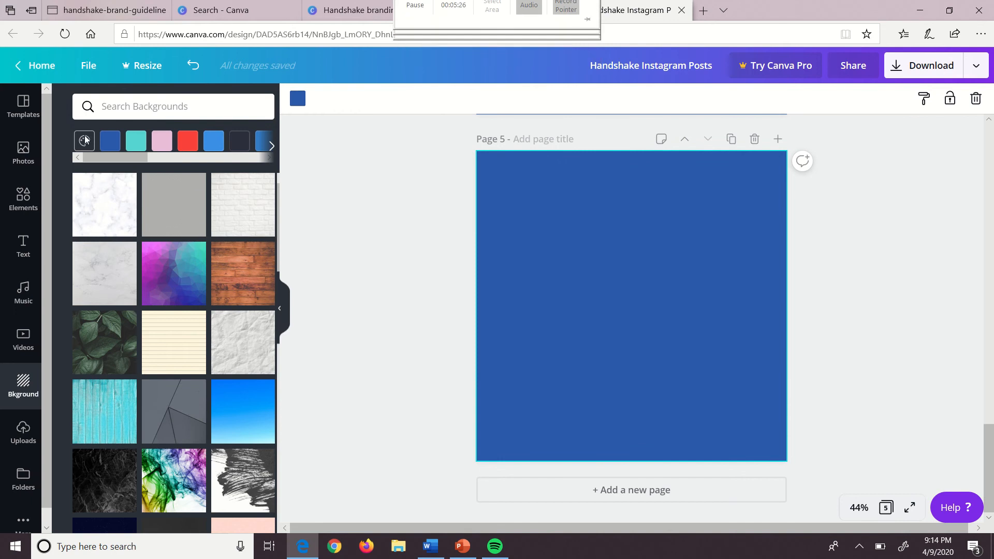
left_click(80, 147)
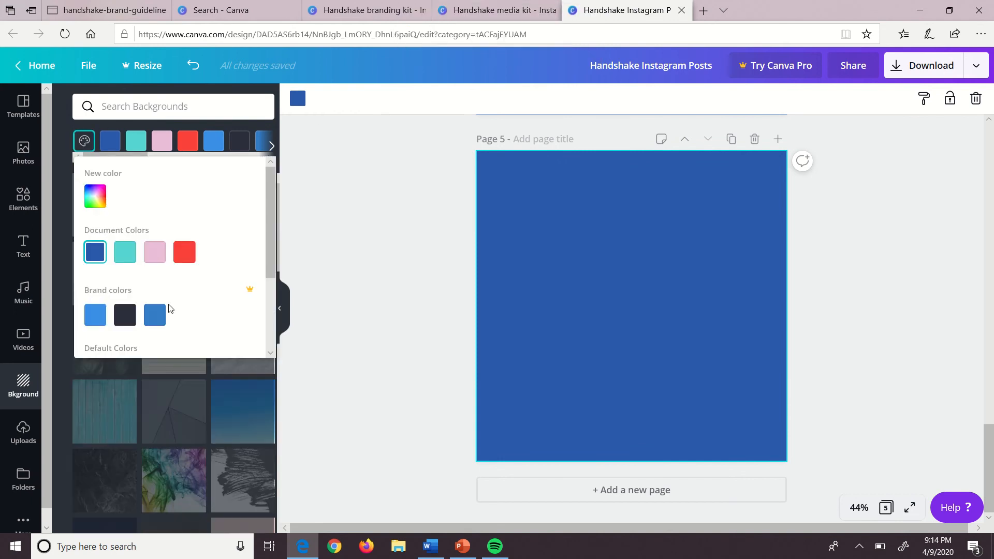
left_click(96, 195)
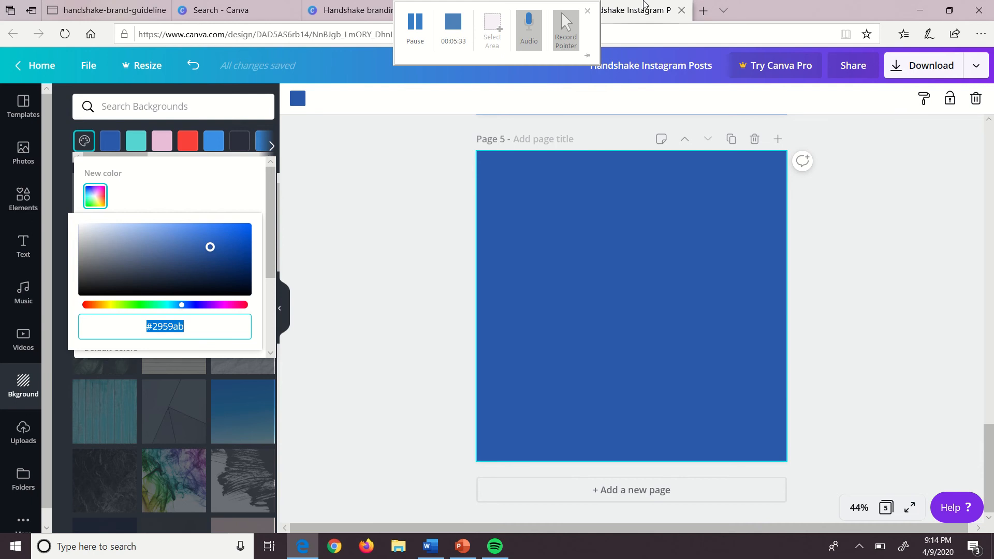
left_click(71, 4)
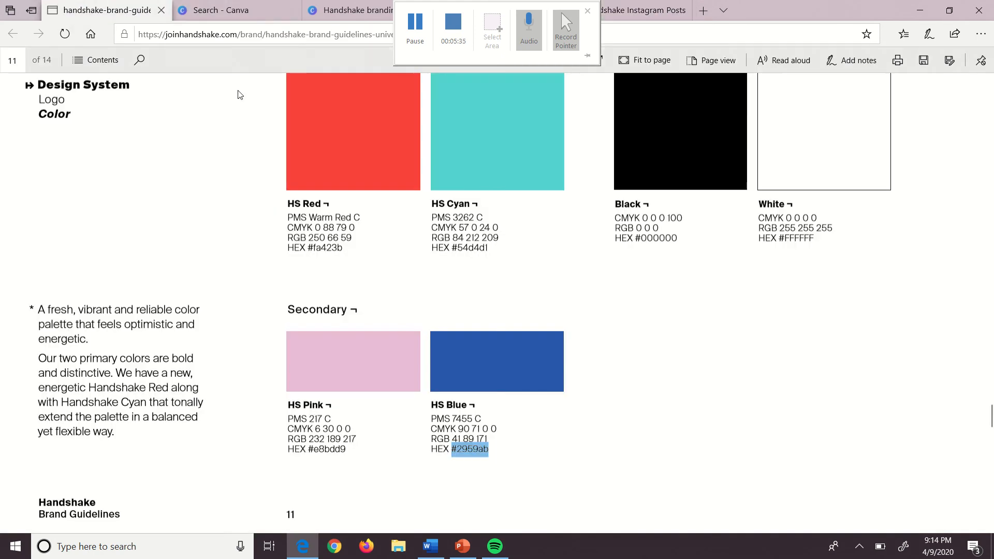
left_click_drag(820, 238, 783, 237)
key("ctrl+c")
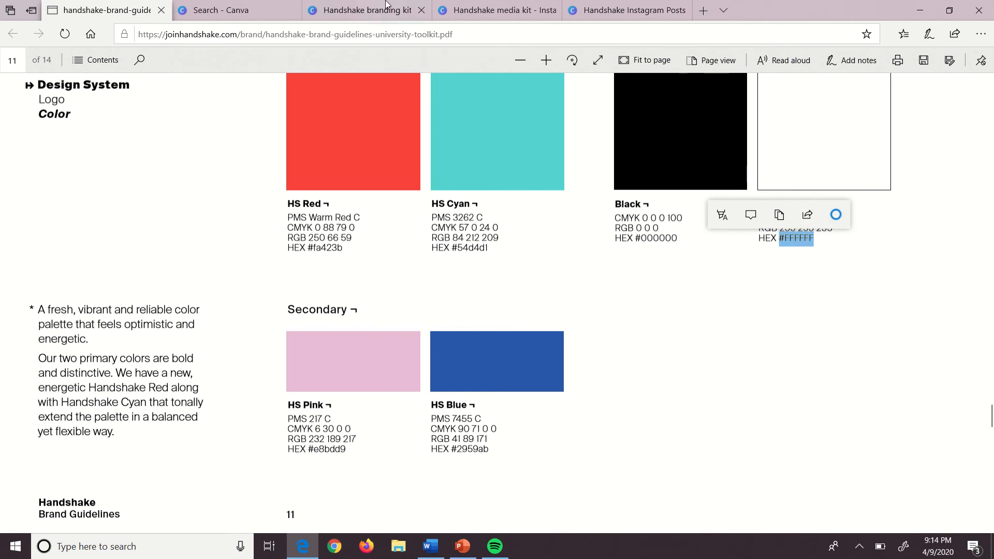
left_click(616, 7)
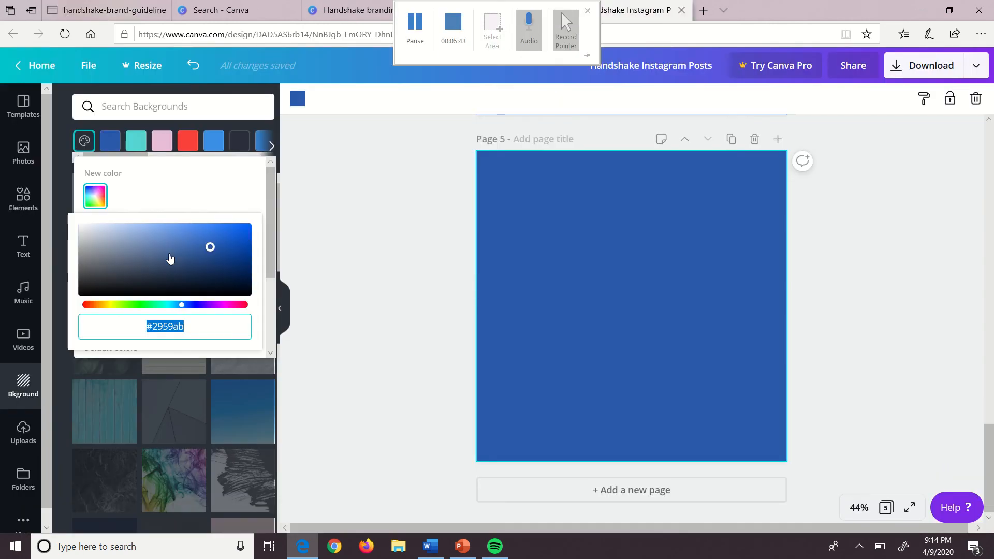
key("ctrl+v")
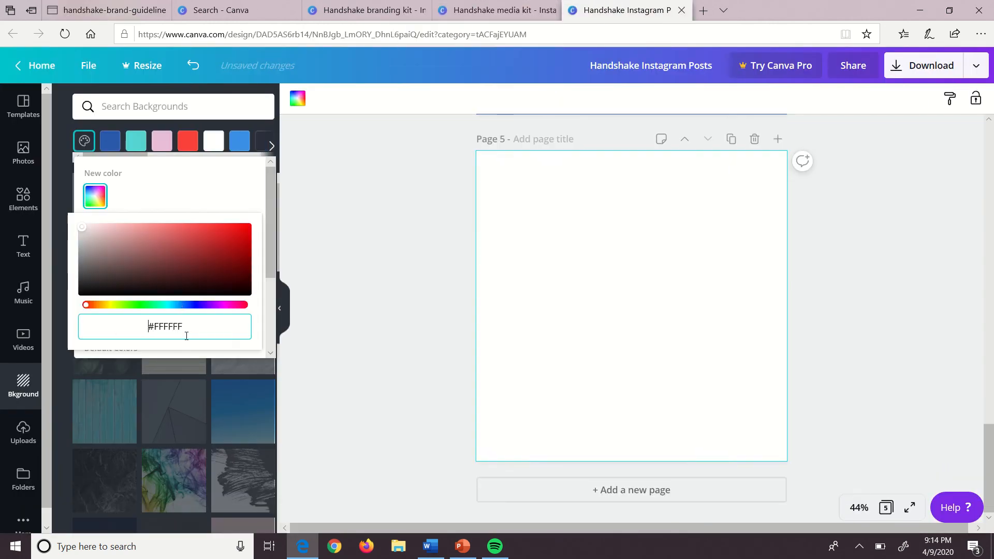
Add a sixth page and set its background to Black, #000000, copied from the brand guidelines PDF
left_click(781, 138)
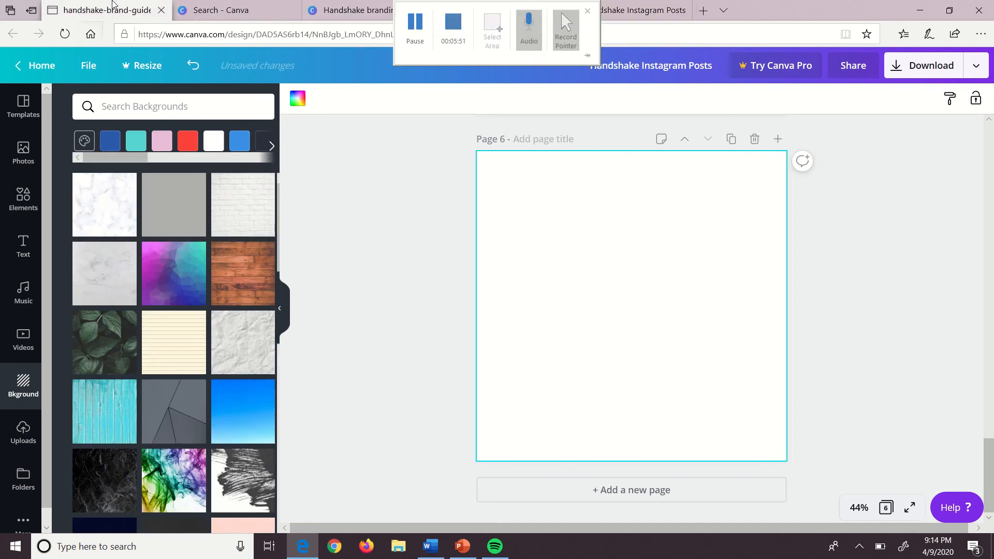
left_click(138, 6)
mouse_move(678, 235)
left_mouse_down()
mouse_move(661, 237)
mouse_move(687, 239)
left_mouse_up()
left_click(688, 239)
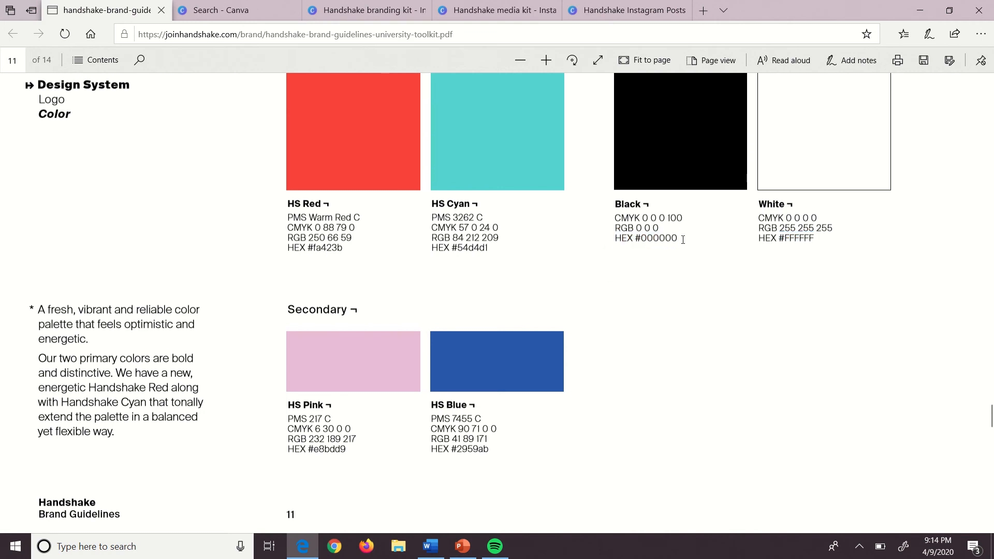
left_click_drag(636, 240, 673, 242)
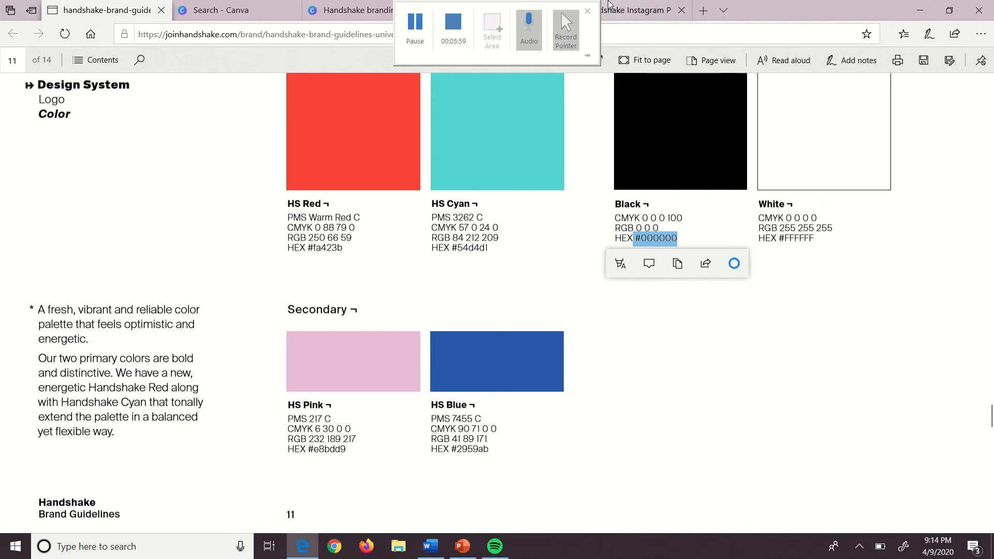
left_click(607, 5)
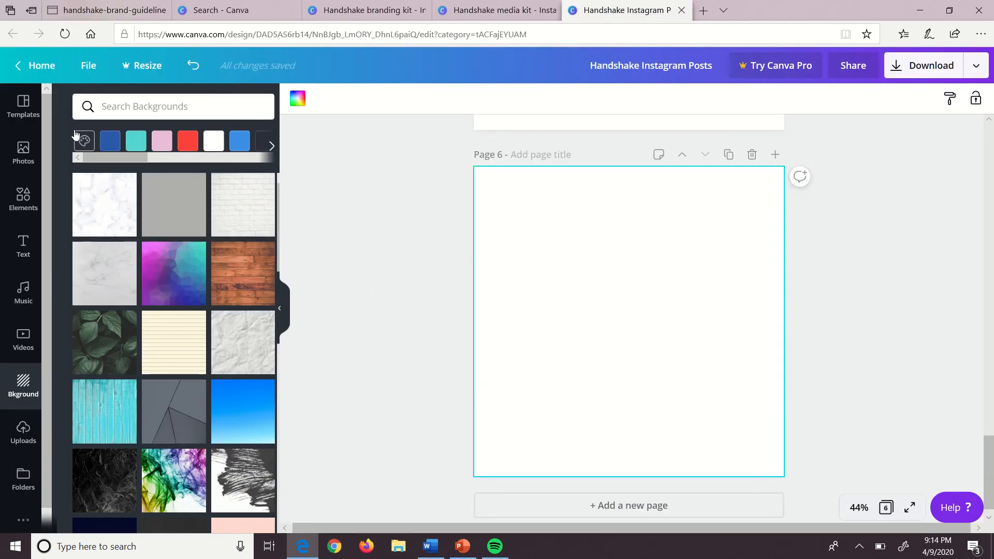
left_click(88, 149)
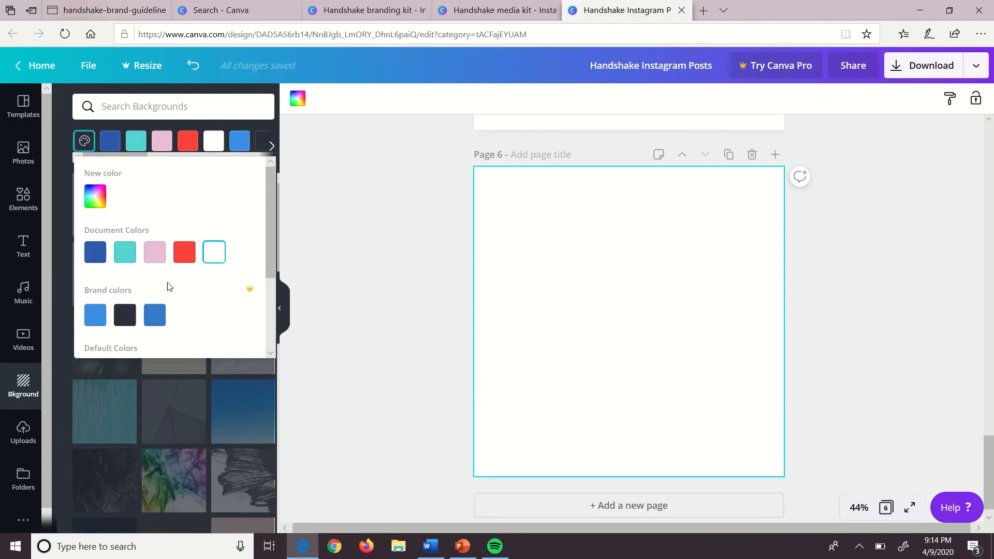
left_click(95, 197)
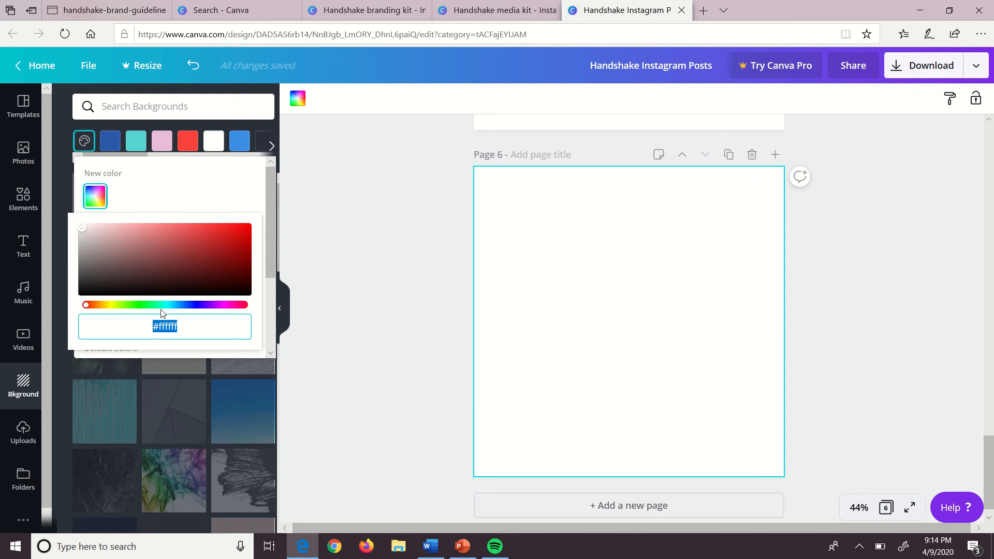
type("#000000")
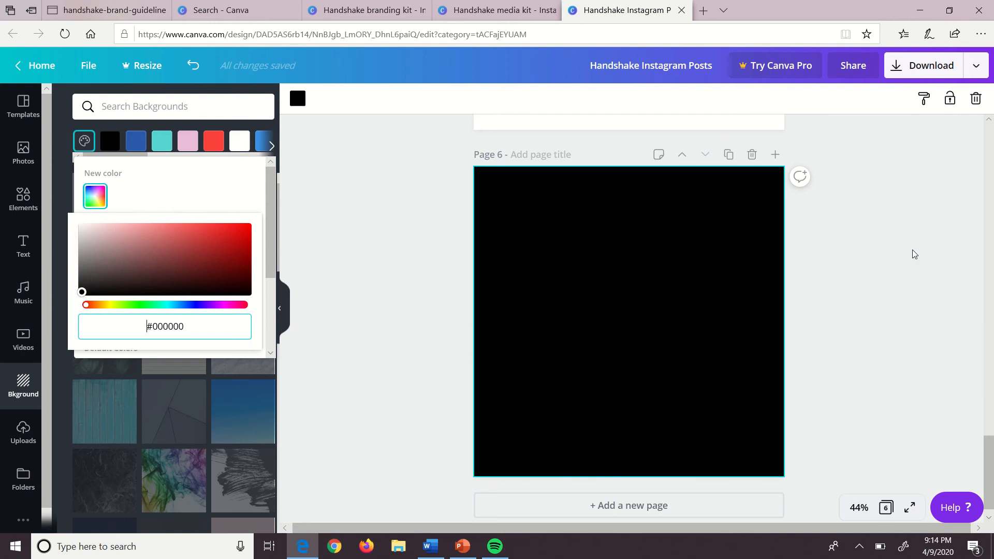
mouse_move(989, 455)
left_mouse_down()
mouse_move(990, 191)
mouse_move(991, 467)
left_mouse_up()
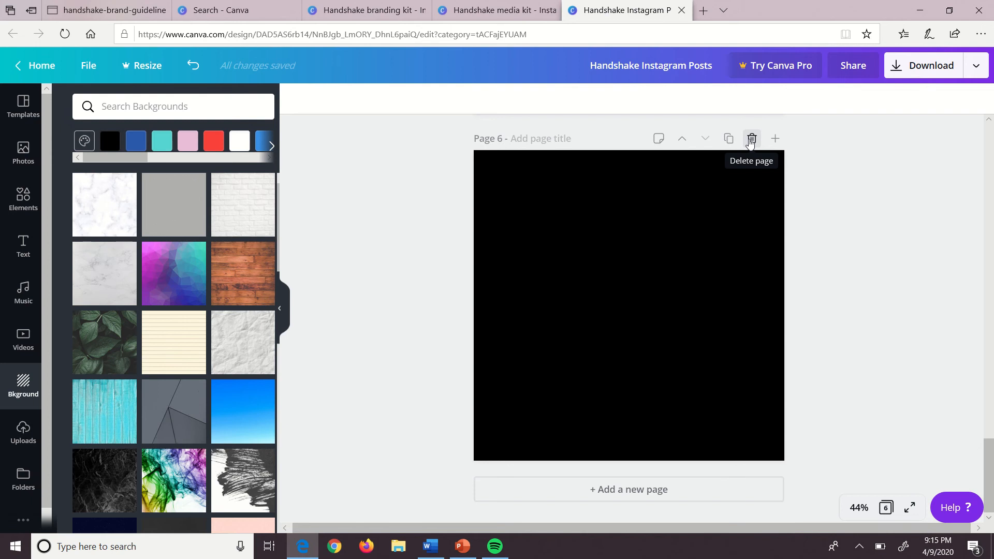
Delete the black sixth page from the design
left_click(751, 140)
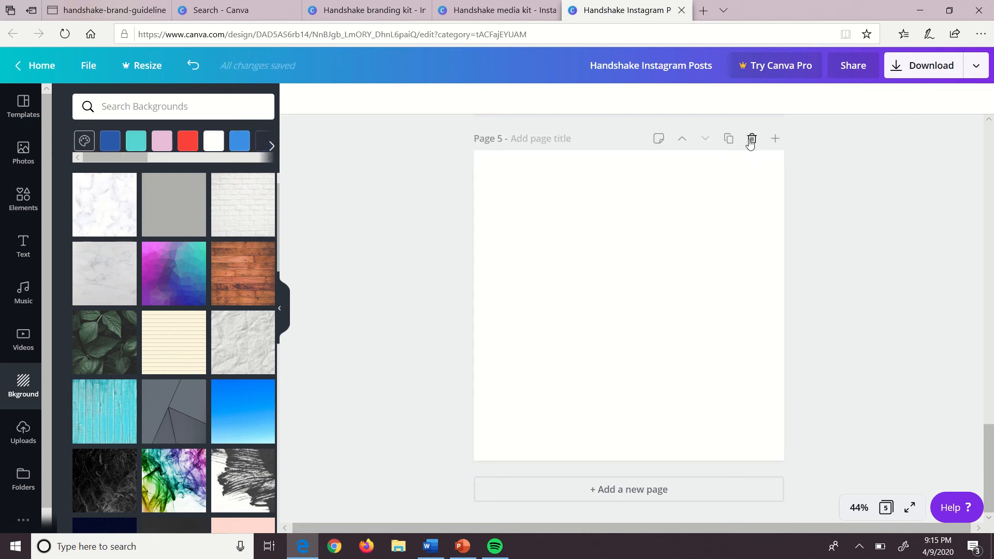
left_click_drag(991, 471, 930, 207)
scroll(918, 176, "up", 4)
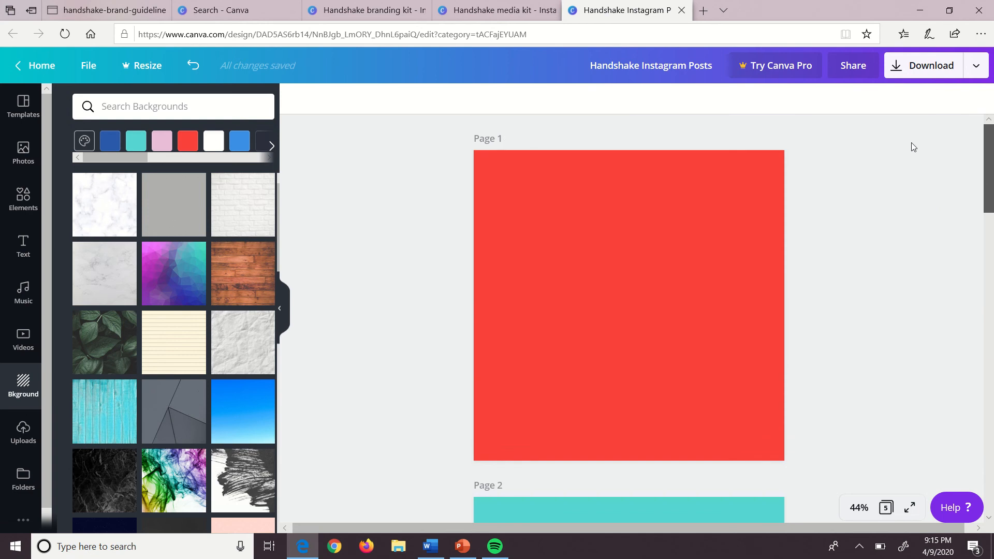
scroll(937, 223, "down", 10)
scroll(955, 281, "down", 10)
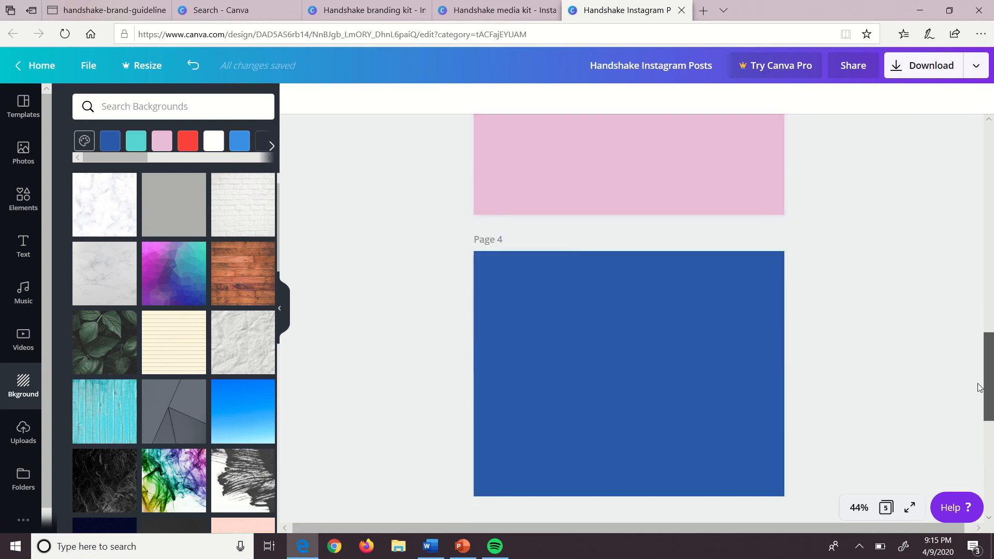
left_click_drag(990, 493, 937, 142)
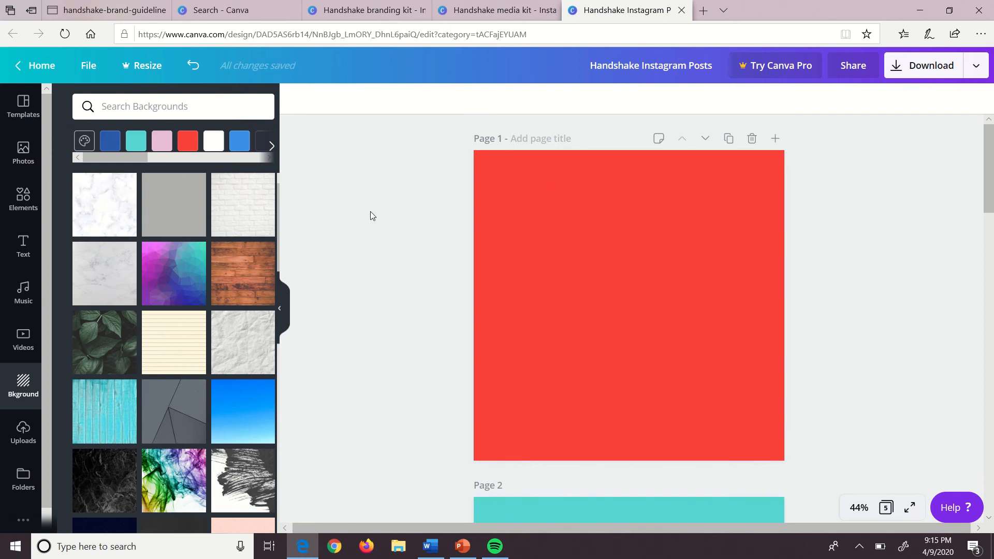
Upload all eight dark and light Handshake logo and mark files, both PNG and SVG, from the logo package folder
left_click(28, 428)
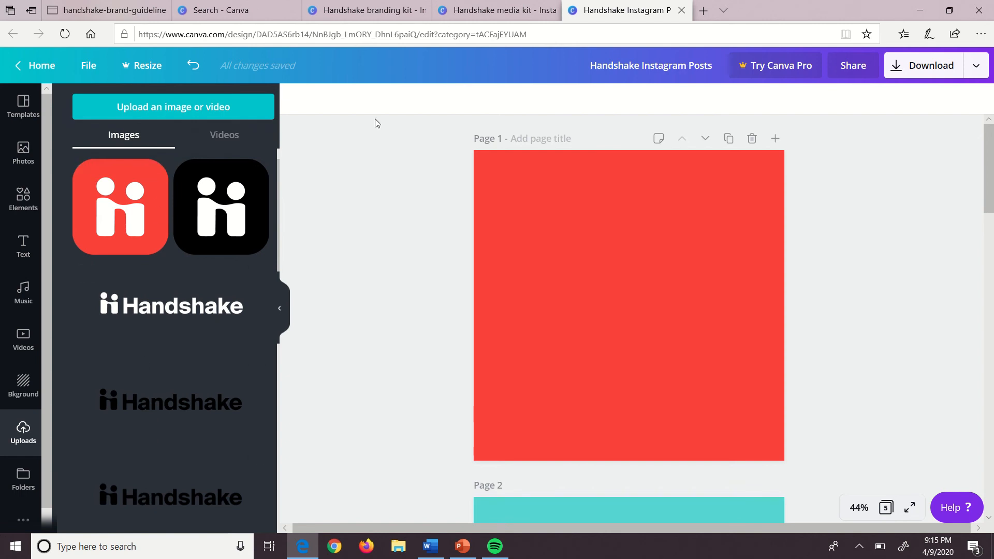
left_click(198, 108)
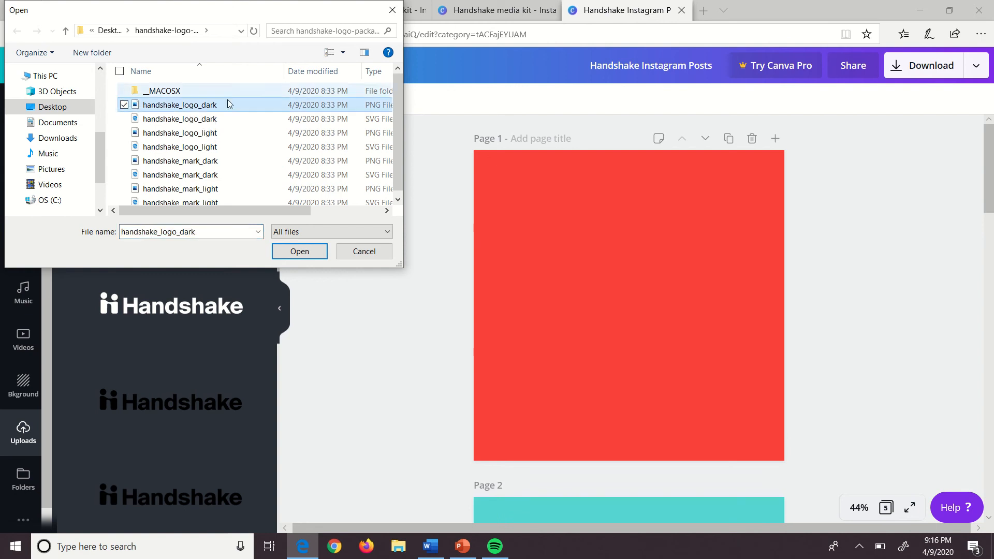
left_click_drag(398, 108, 395, 125)
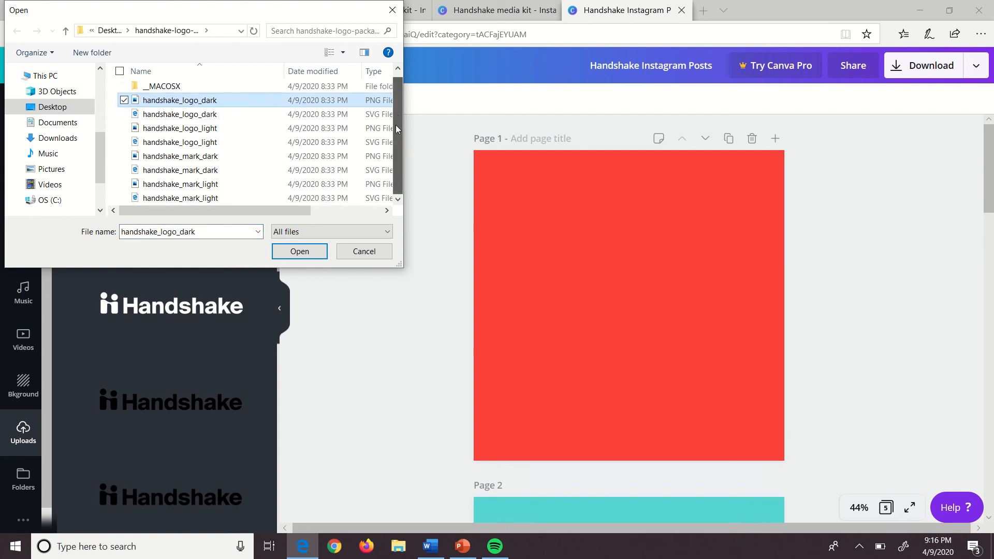
left_click(125, 199)
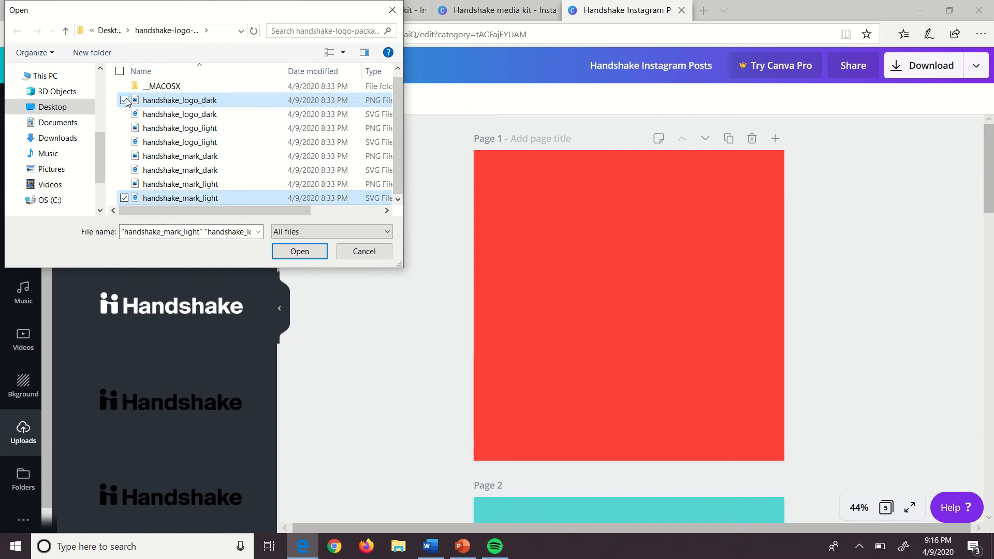
left_click(124, 198)
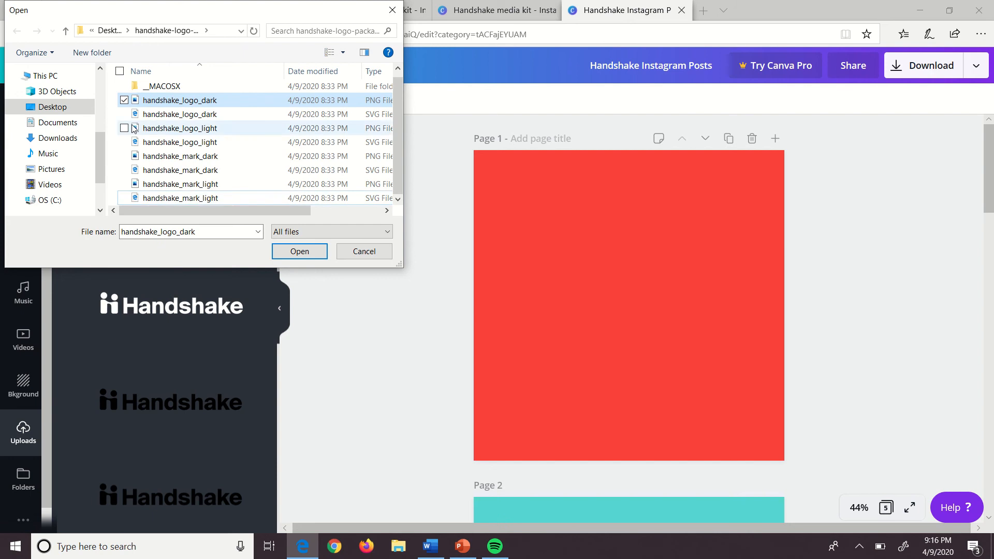
left_click(125, 199)
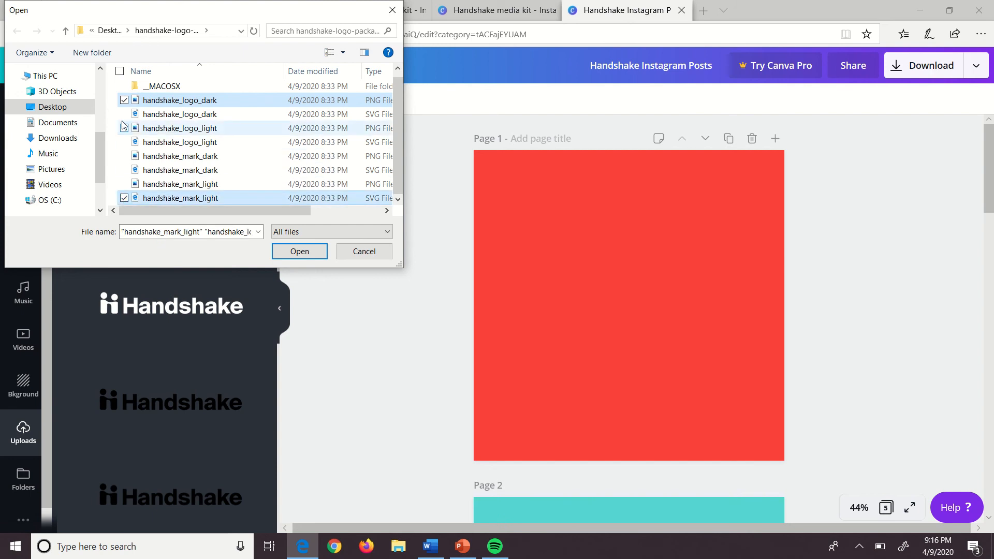
left_click(124, 100)
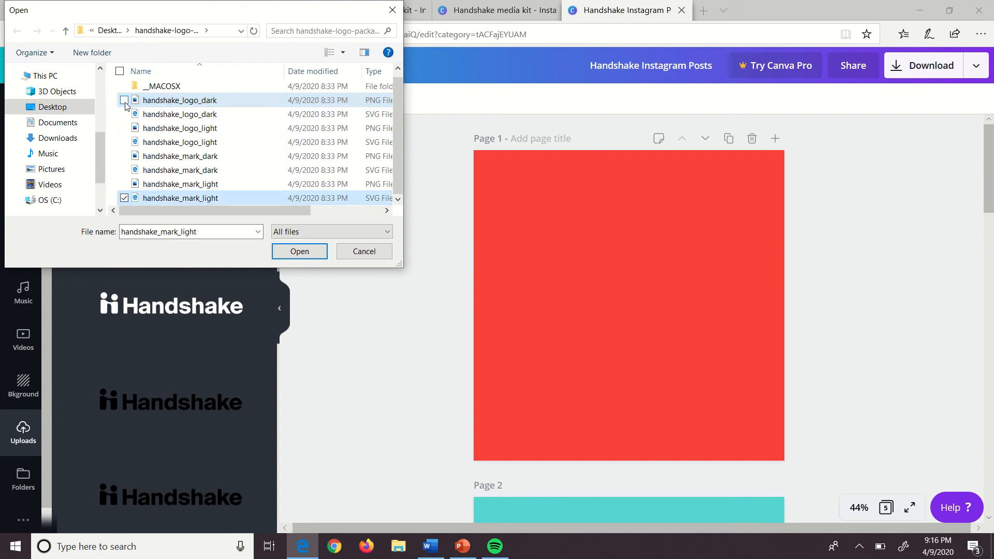
left_click(124, 101)
left_click(125, 114)
left_click(124, 128)
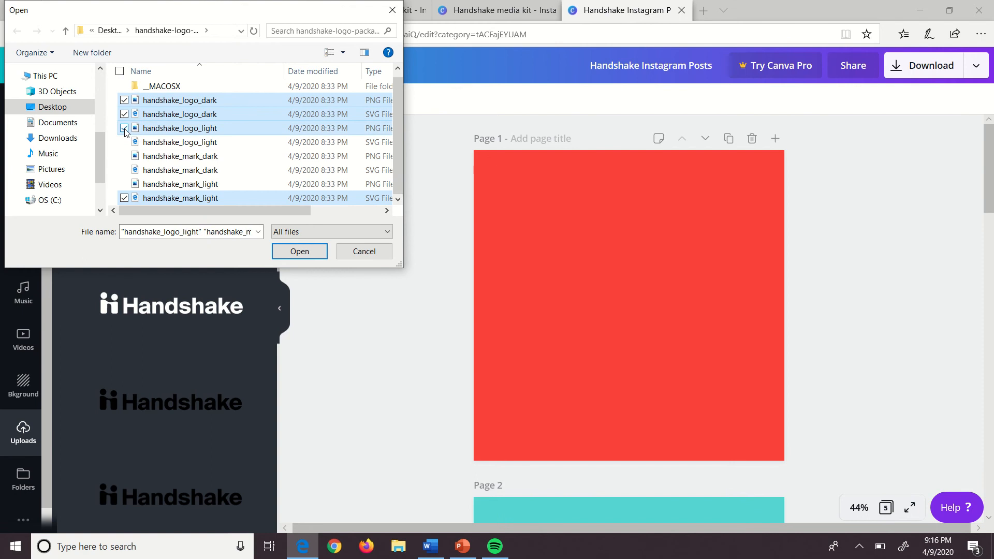
left_click(124, 143)
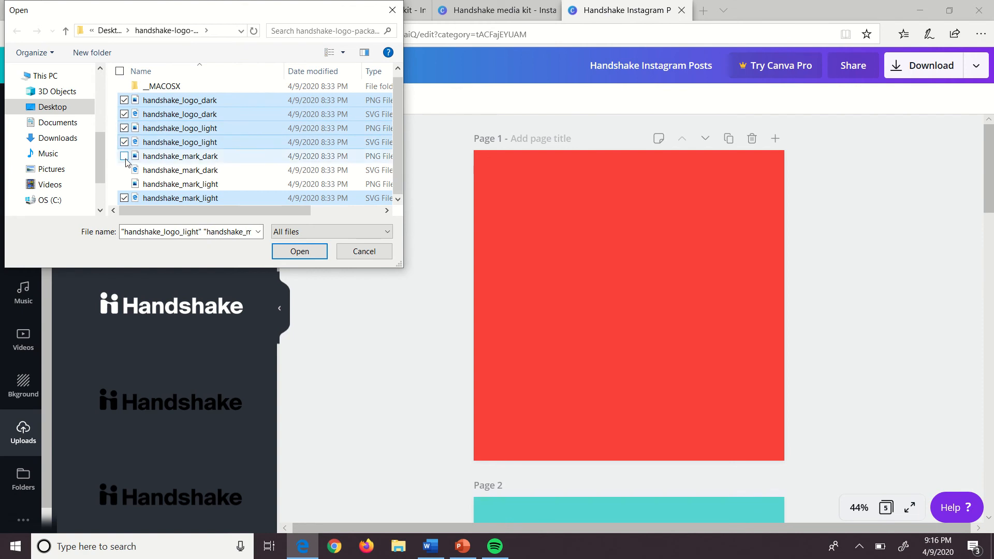
left_click(124, 156)
left_click(124, 170)
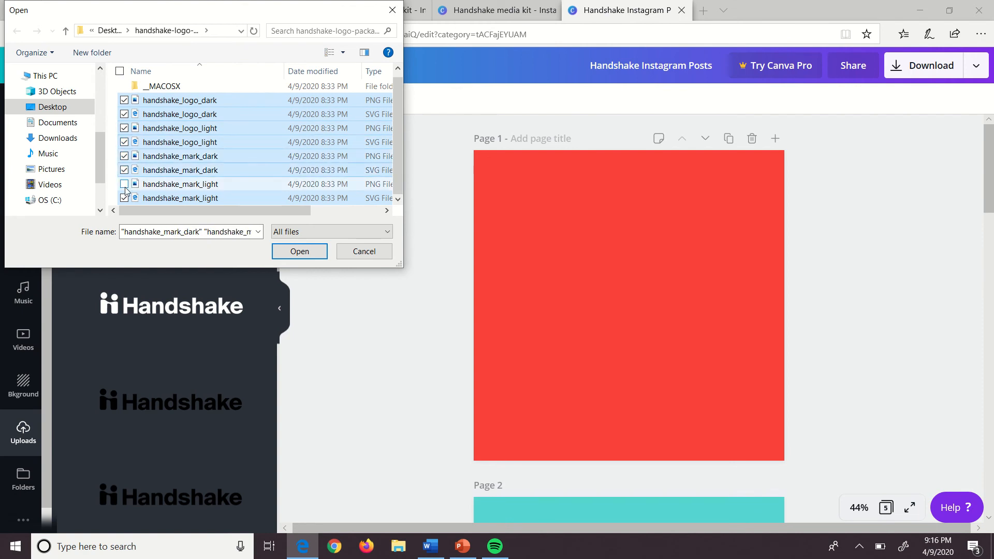
left_click(124, 184)
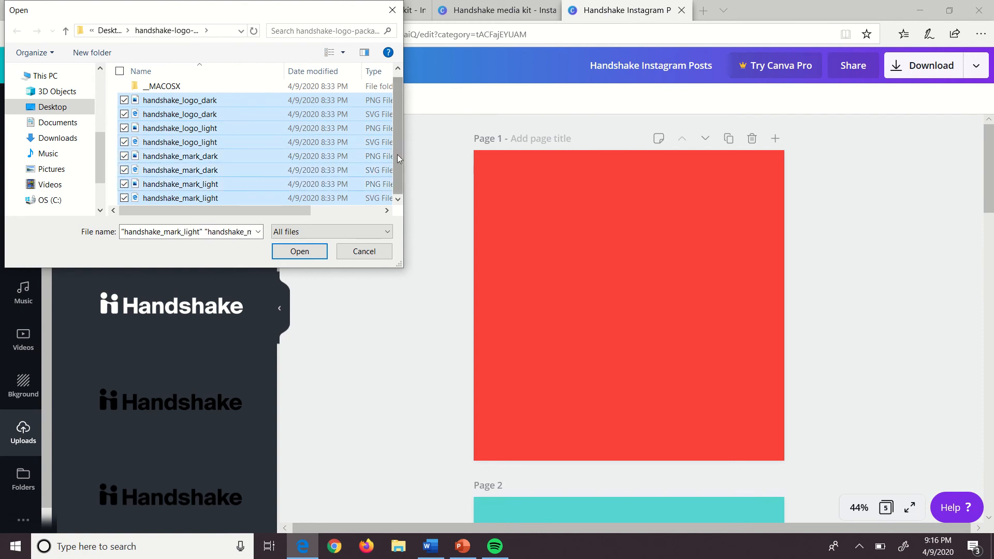
left_click(299, 251)
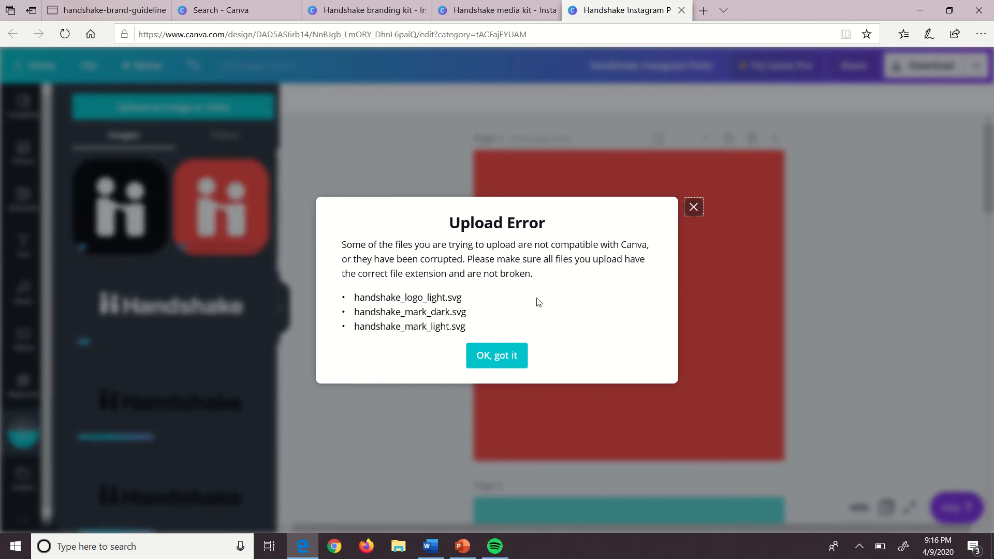
left_click(499, 358)
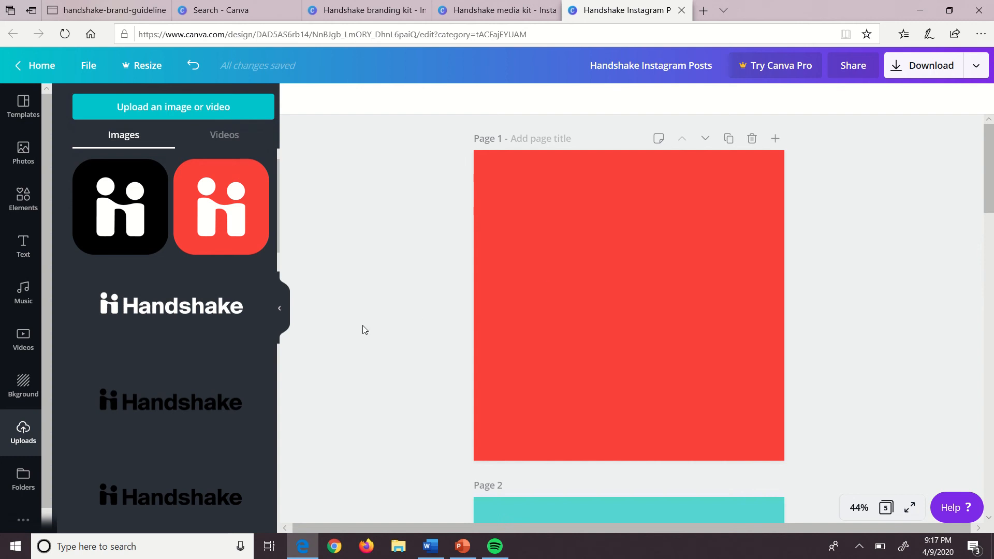
Place the white Handshake logo in the lower-left corner of the red page 1 and of the turquoise page 2
left_click(226, 310)
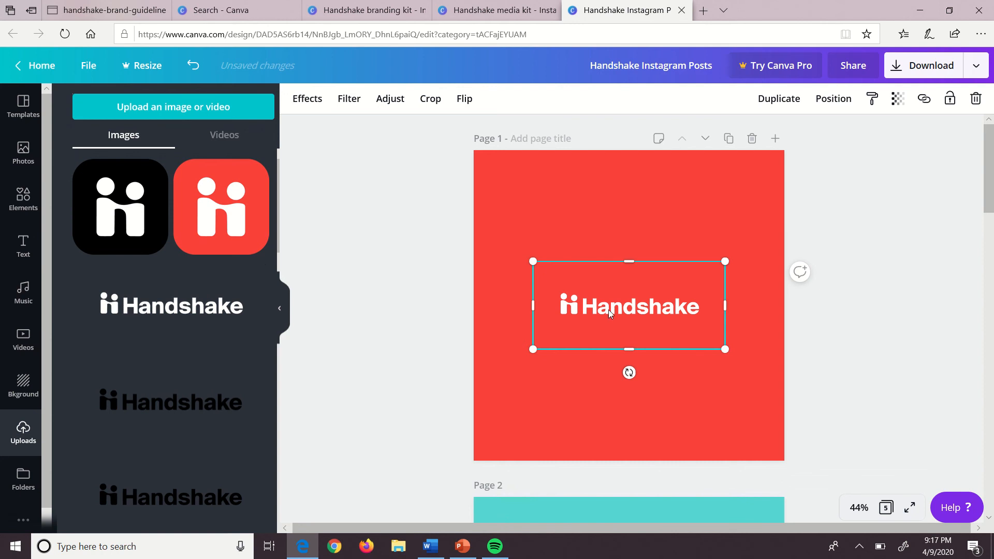
left_click_drag(591, 339, 547, 417)
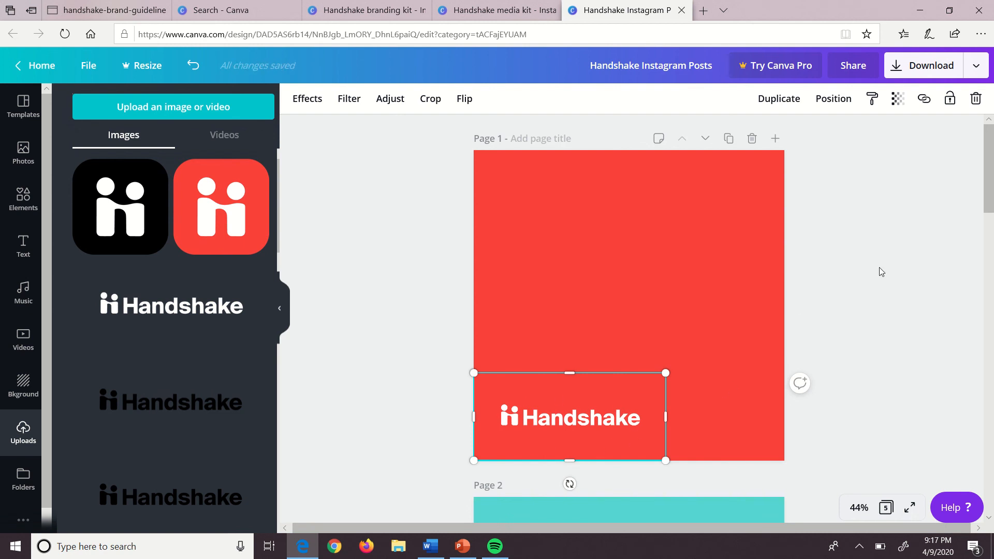
left_click(990, 178)
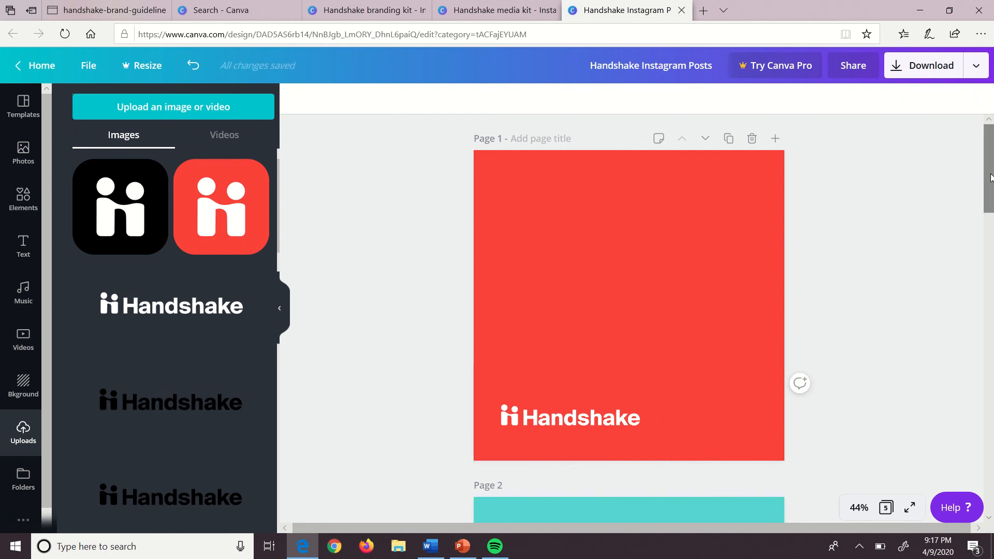
left_click_drag(990, 178, 990, 254)
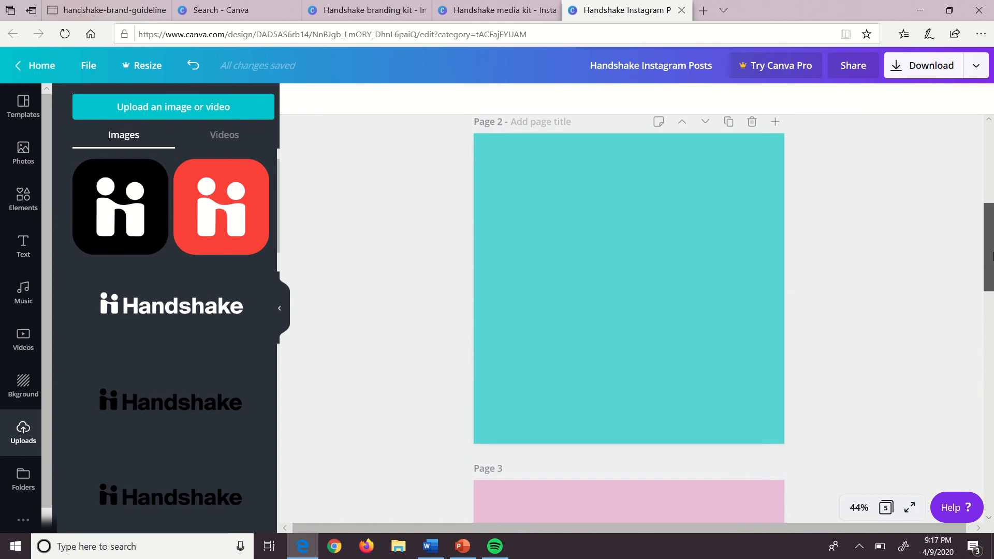
left_click(638, 293)
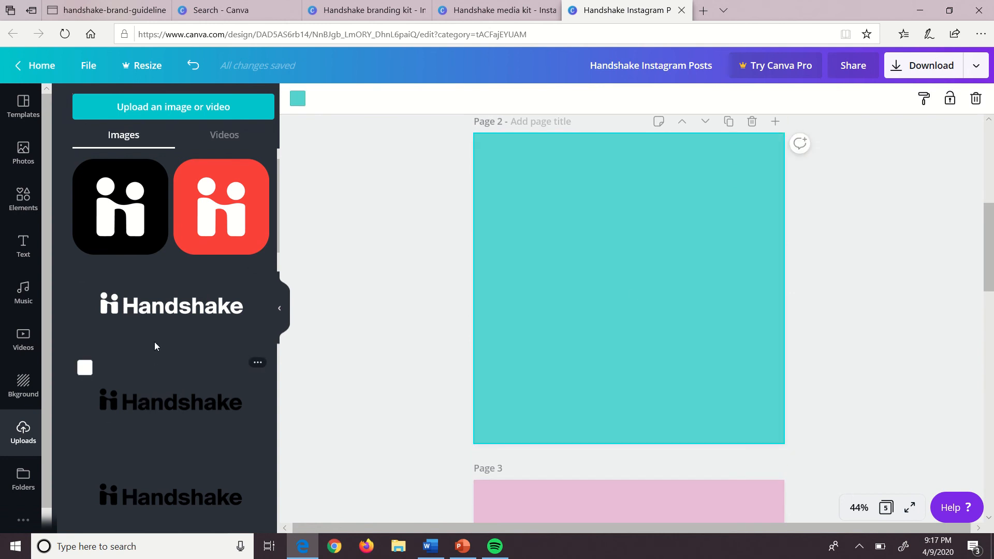
left_click(165, 310)
left_click_drag(596, 287, 536, 397)
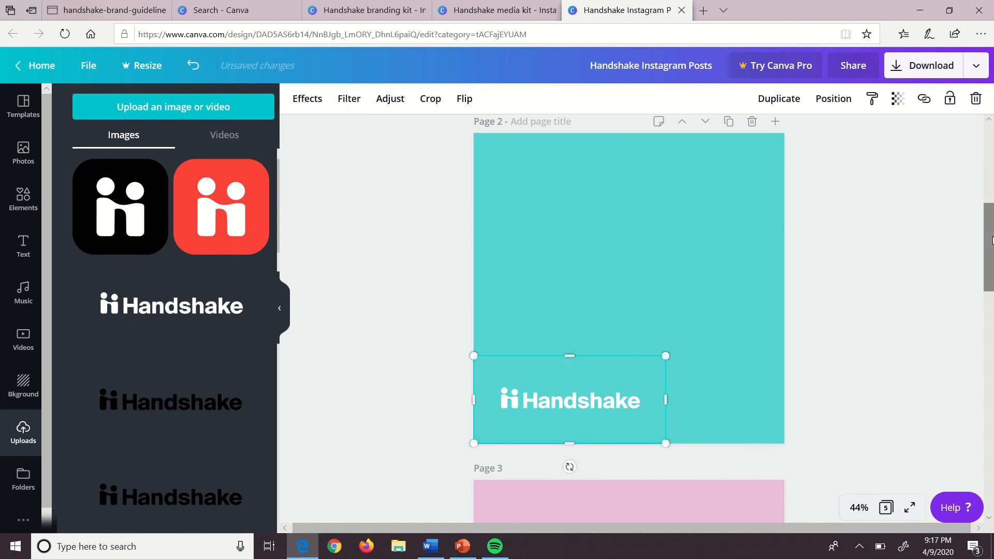
Place the black Handshake logo in the lower-left corner of the pink page 3 and make page 4 active
left_click_drag(987, 248, 989, 308)
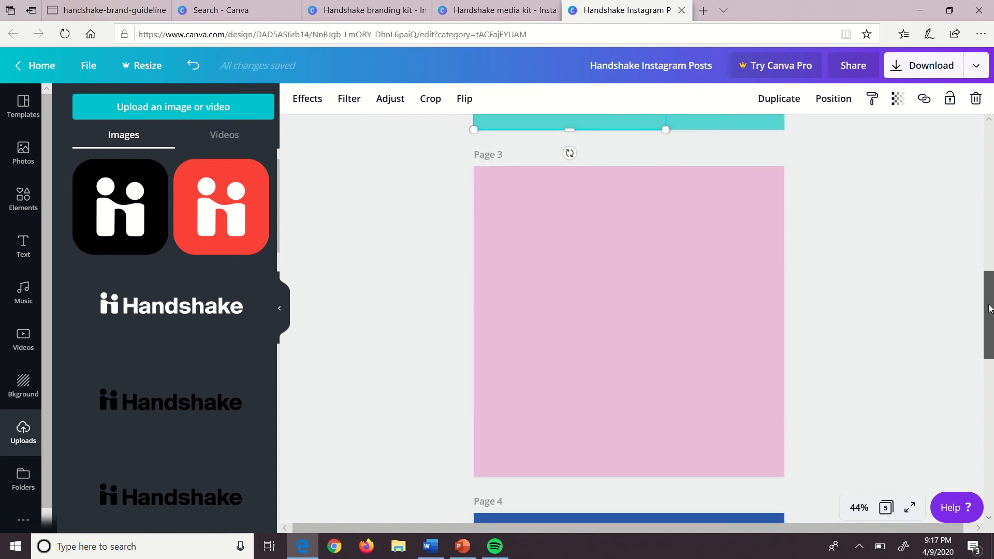
left_click(707, 291)
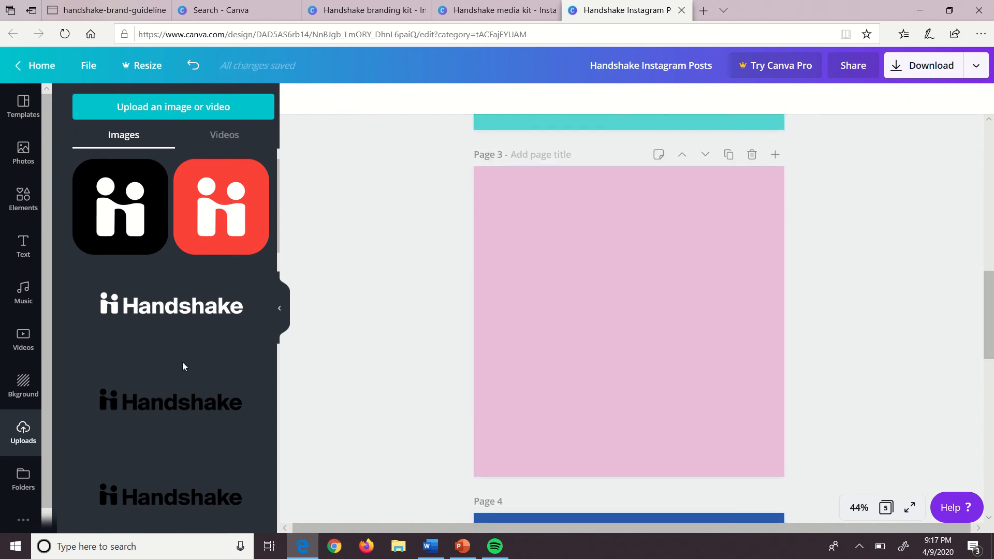
left_click(170, 404)
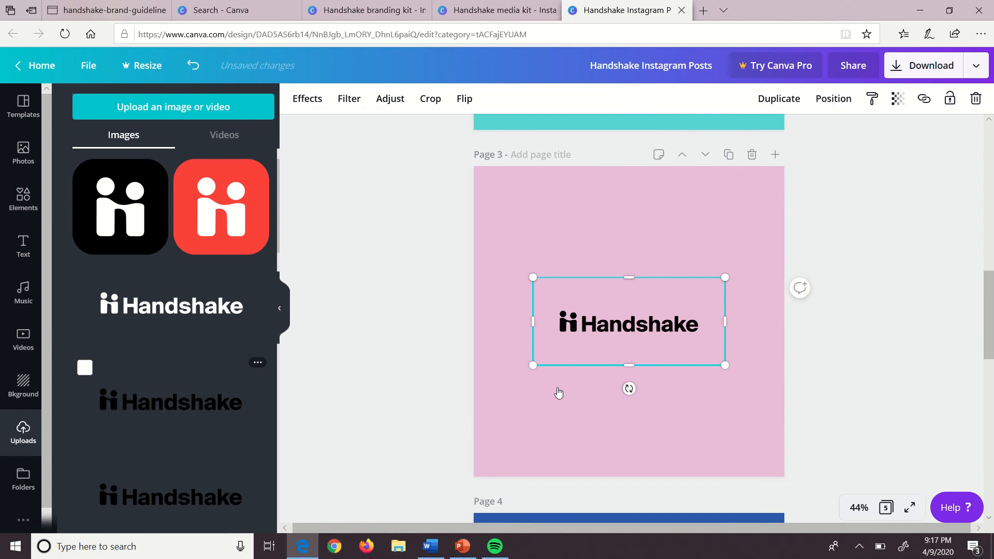
left_click_drag(606, 326, 547, 425)
left_click_drag(988, 300, 990, 381)
left_click(606, 365)
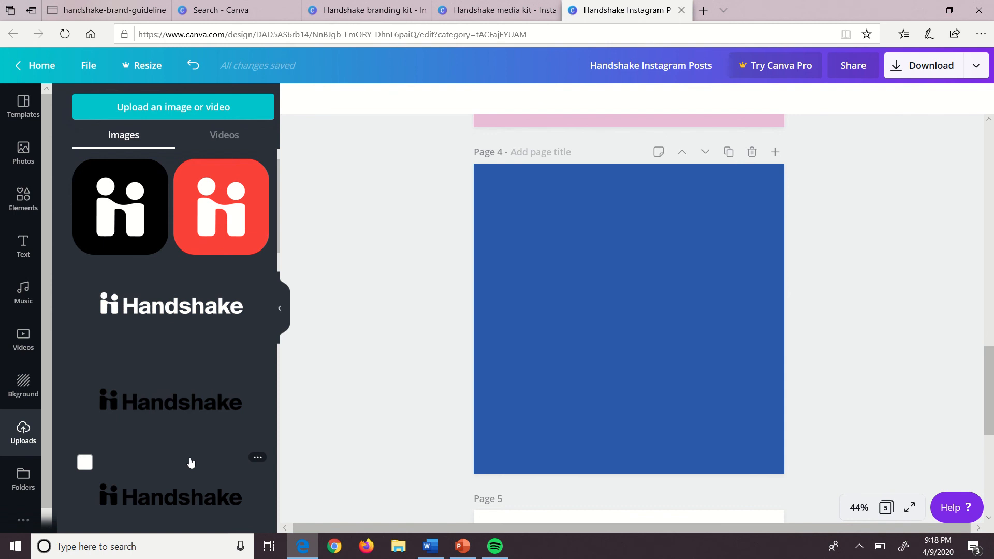
left_click(127, 228)
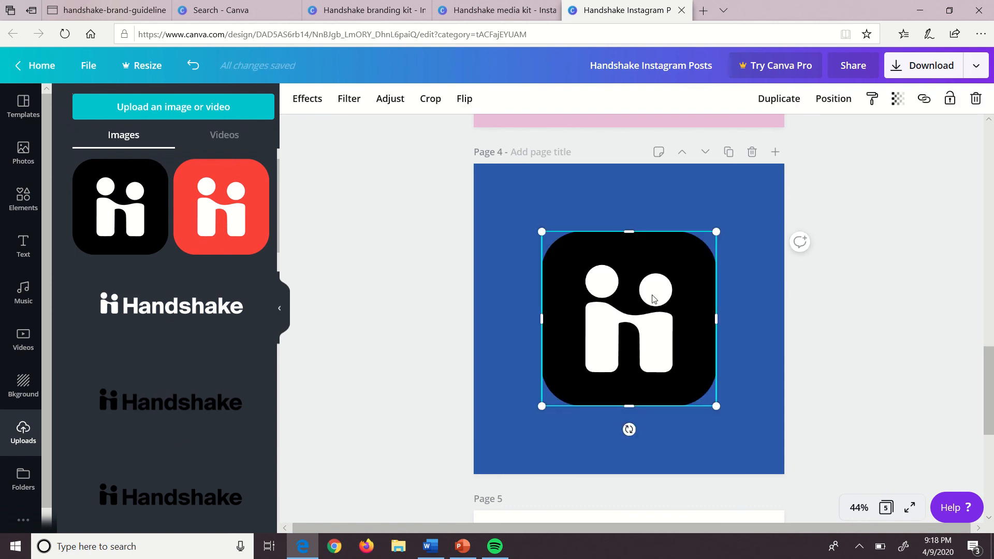
left_click_drag(614, 348, 572, 404)
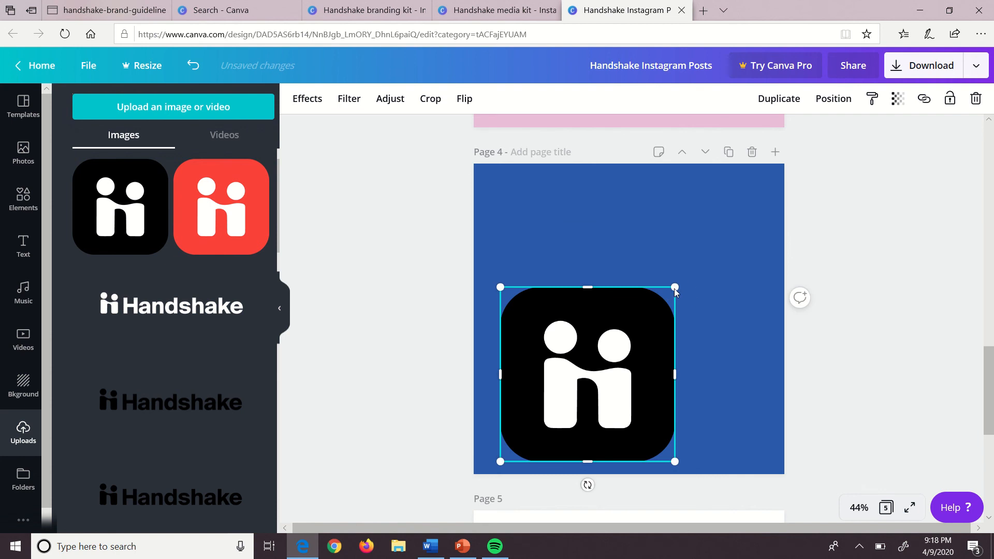
left_click_drag(627, 355, 600, 362)
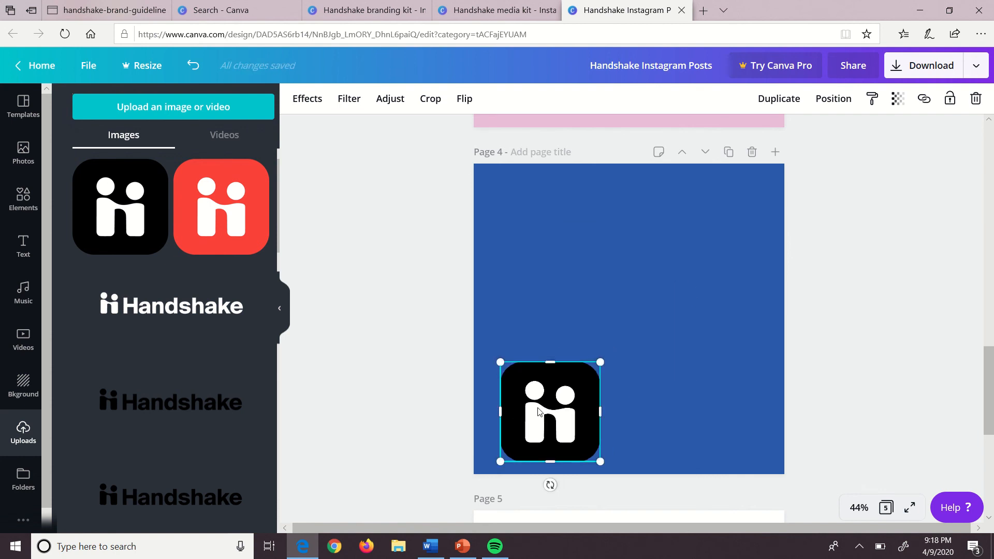
key("Delete")
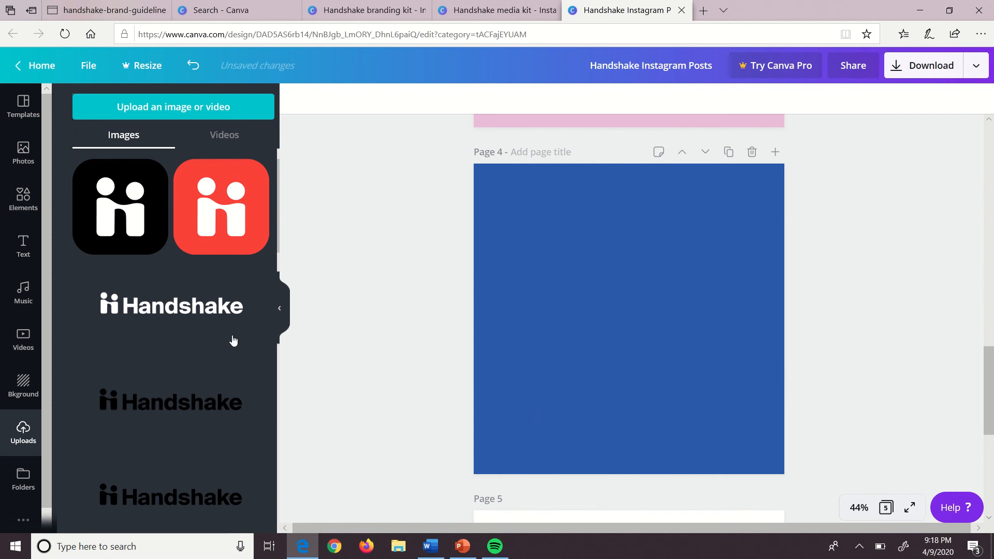
Place the white Handshake logo in the lower-left corner of the blue page 4
left_click(187, 314)
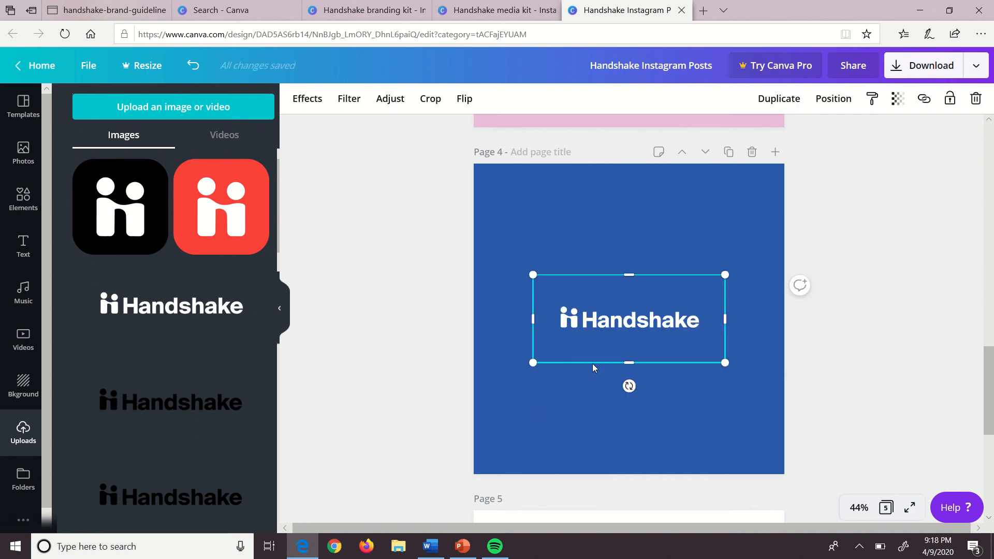
left_click_drag(592, 364, 570, 436)
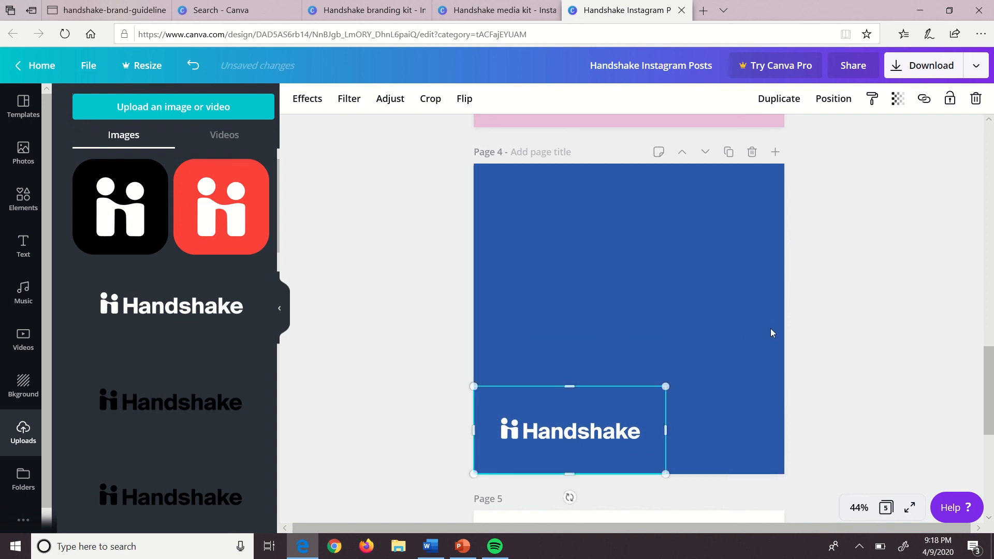
scroll(772, 332, "down", 6)
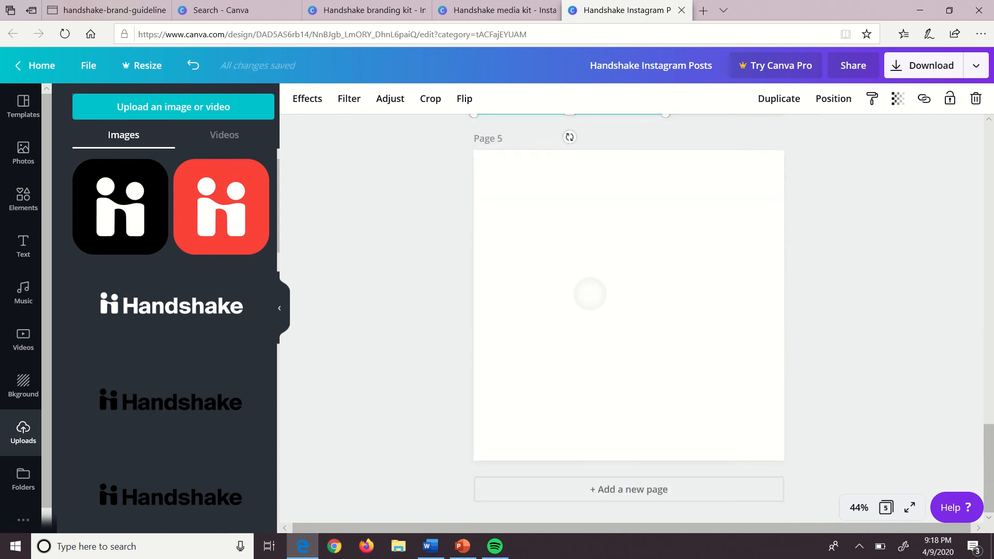
left_click(155, 410)
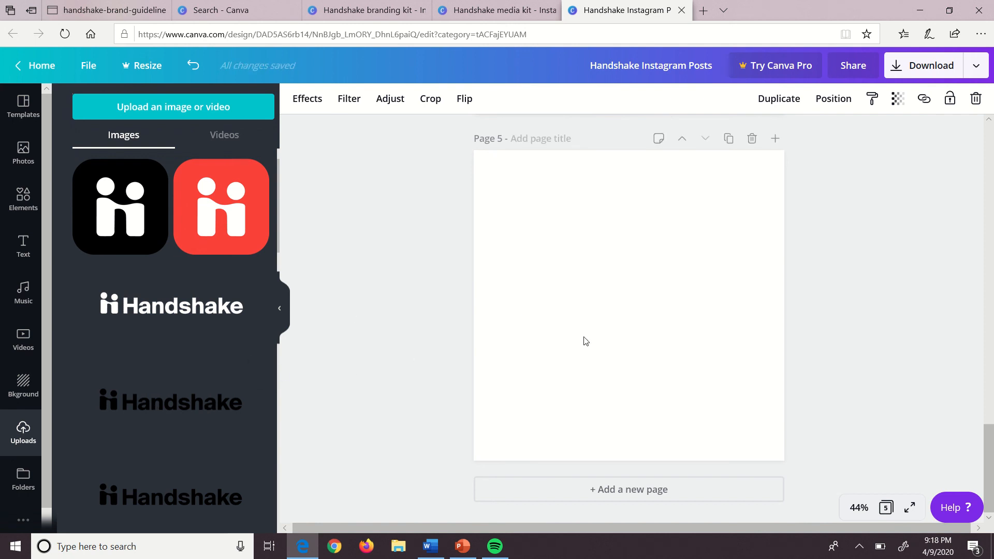
scroll(697, 155, "up", 4)
scroll(697, 155, "up", 2)
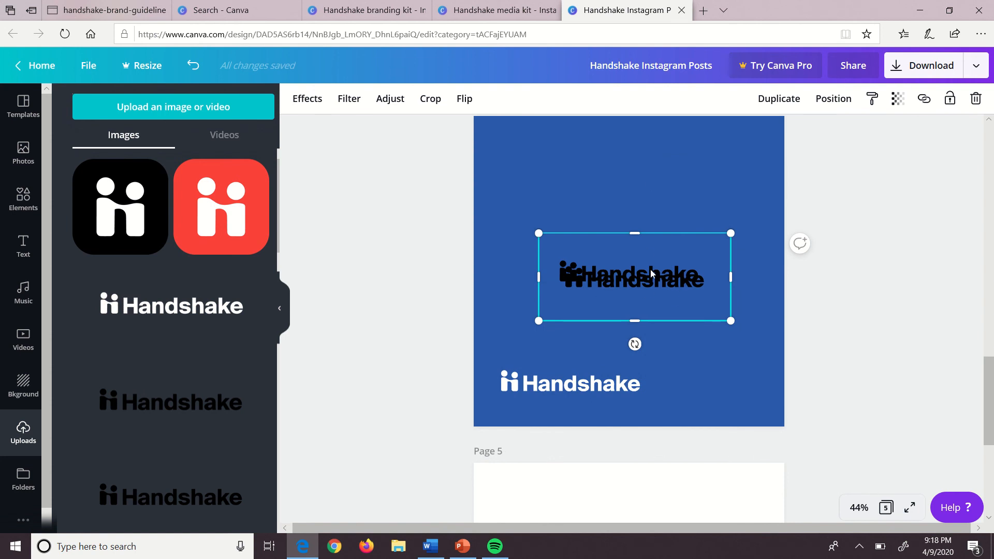
key("Delete")
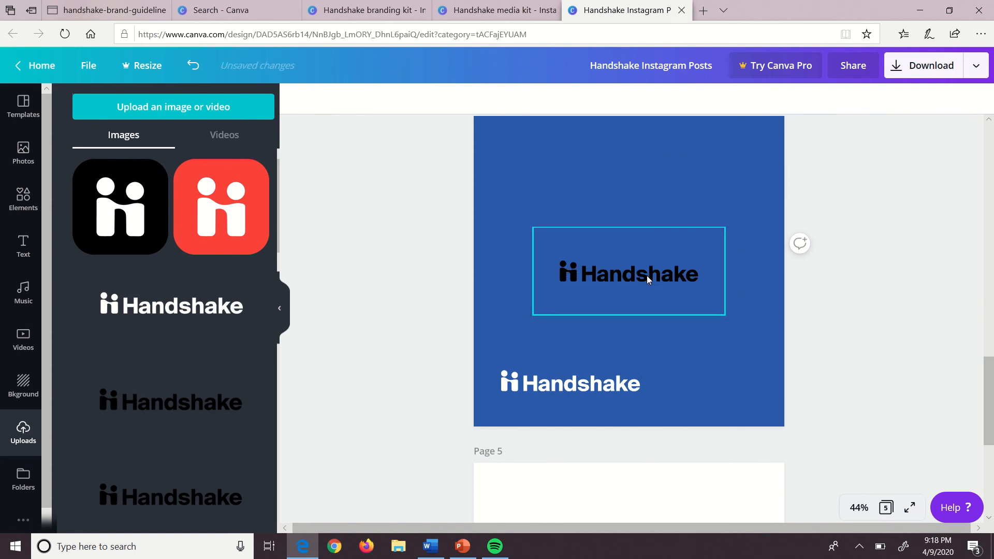
left_click(647, 276)
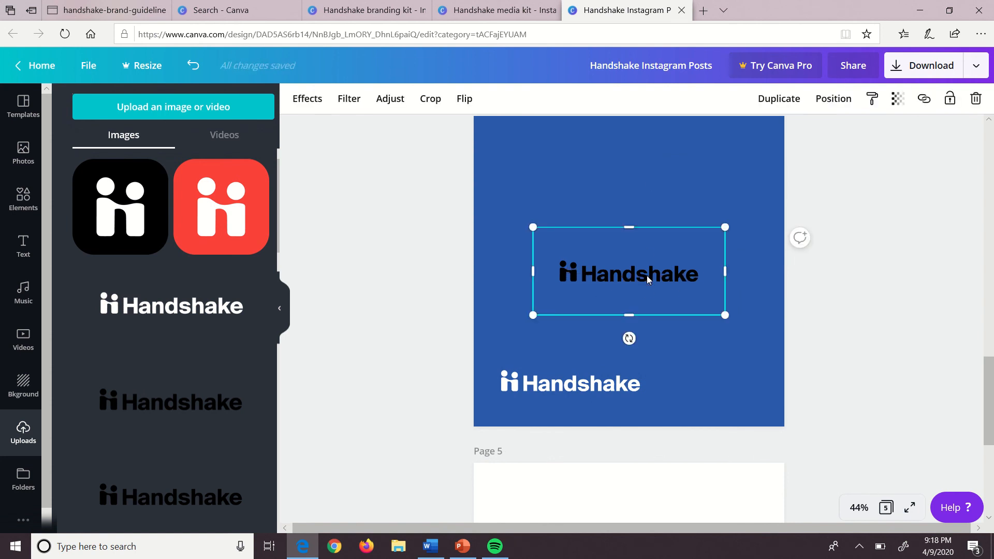
key("Delete")
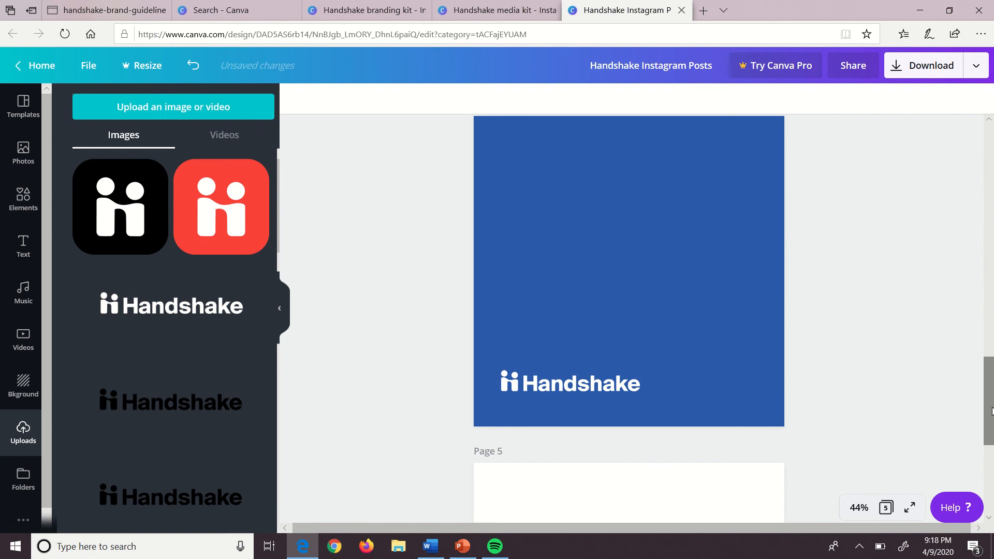
Place the black Handshake logo in the lower-left corner of the white page 5
left_click_drag(988, 412, 992, 484)
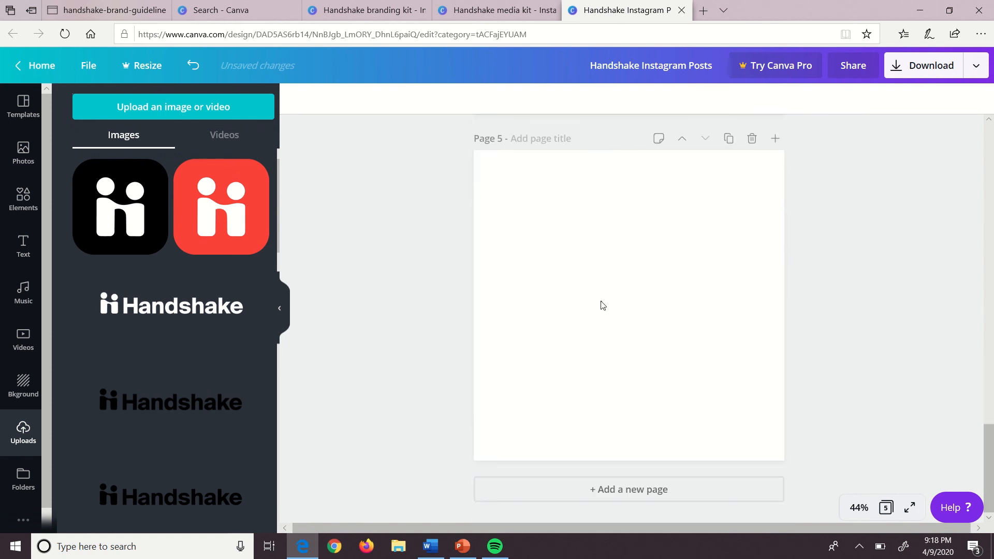
left_click(179, 403)
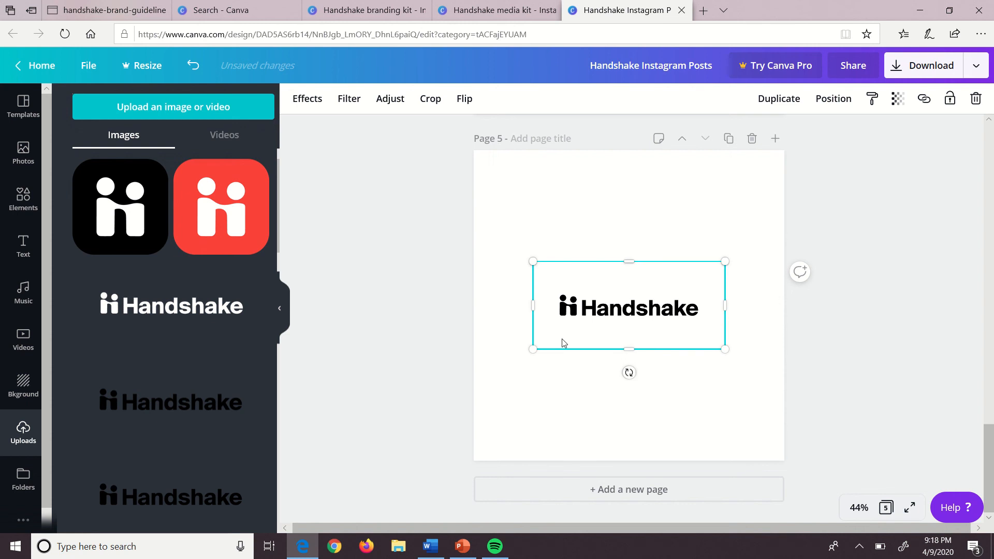
left_click_drag(563, 343, 513, 420)
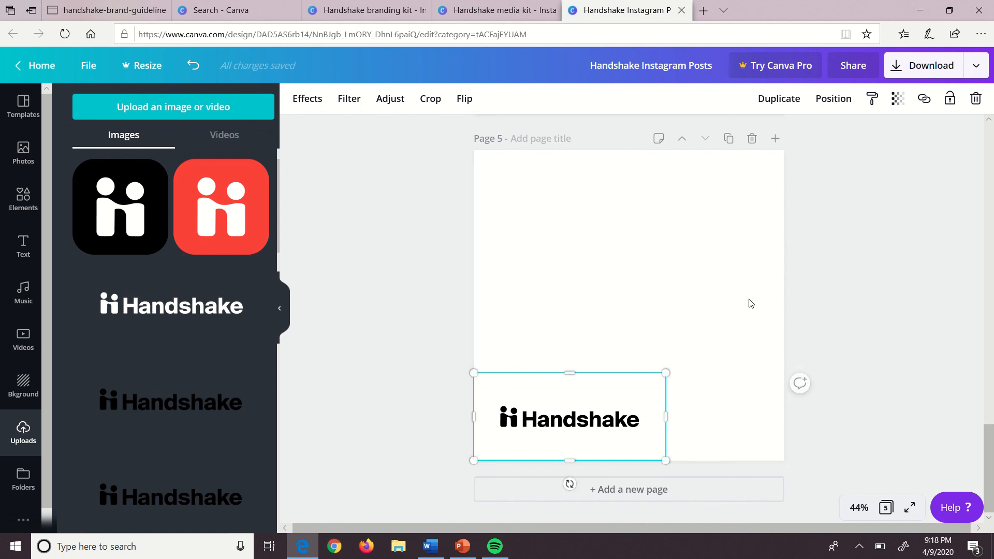
Add the "cold, smooth & tasty." font combination to the red page 1
scroll(750, 304, "up", 20)
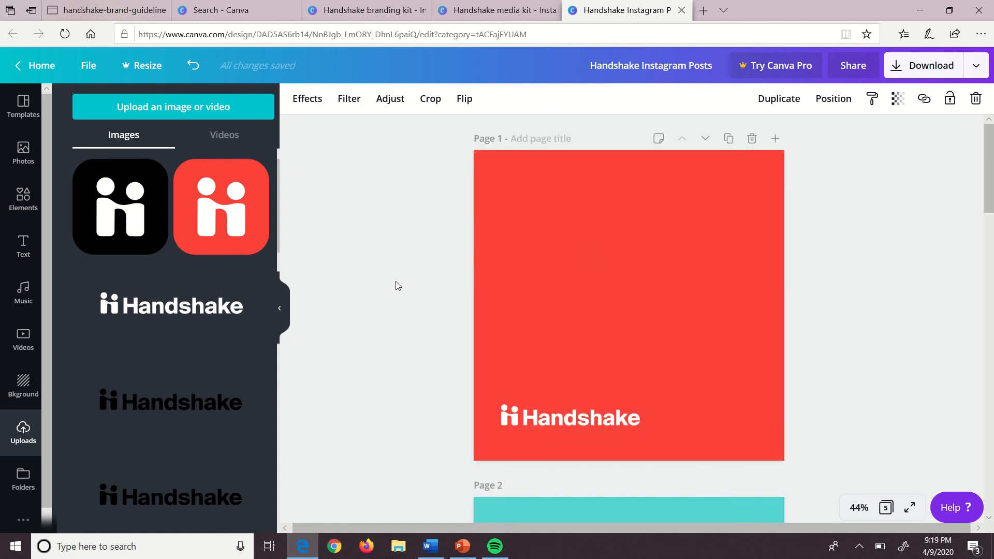
left_click(566, 278)
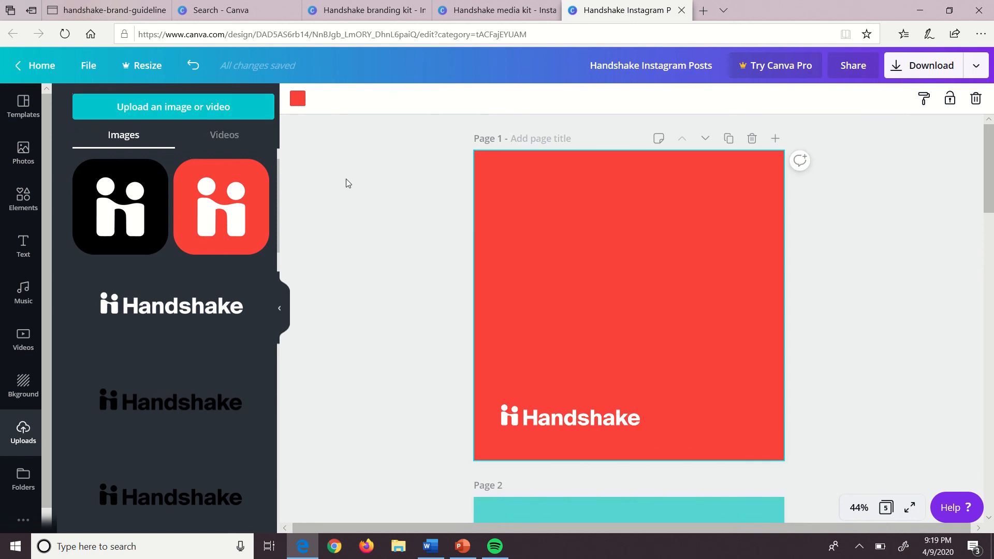
left_click(27, 251)
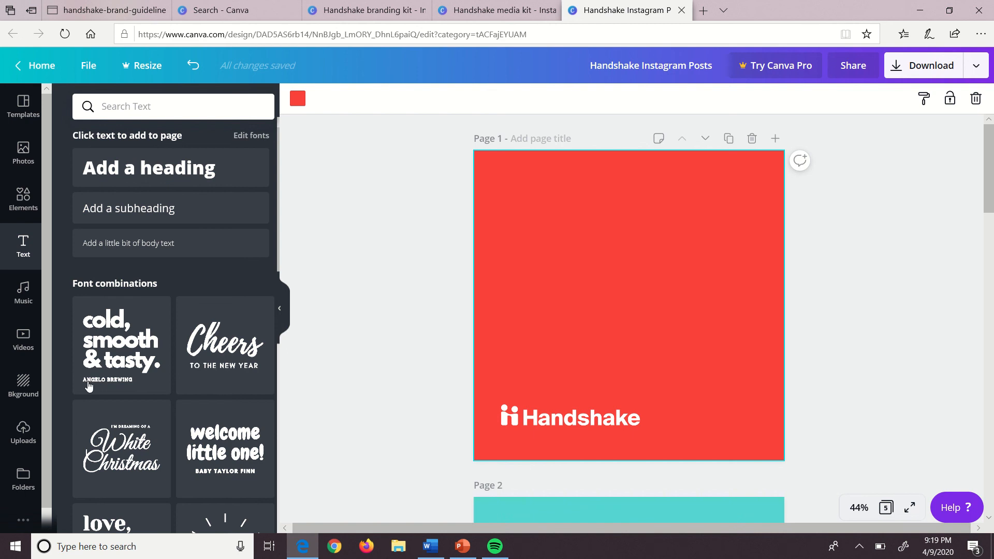
mouse_move(130, 327)
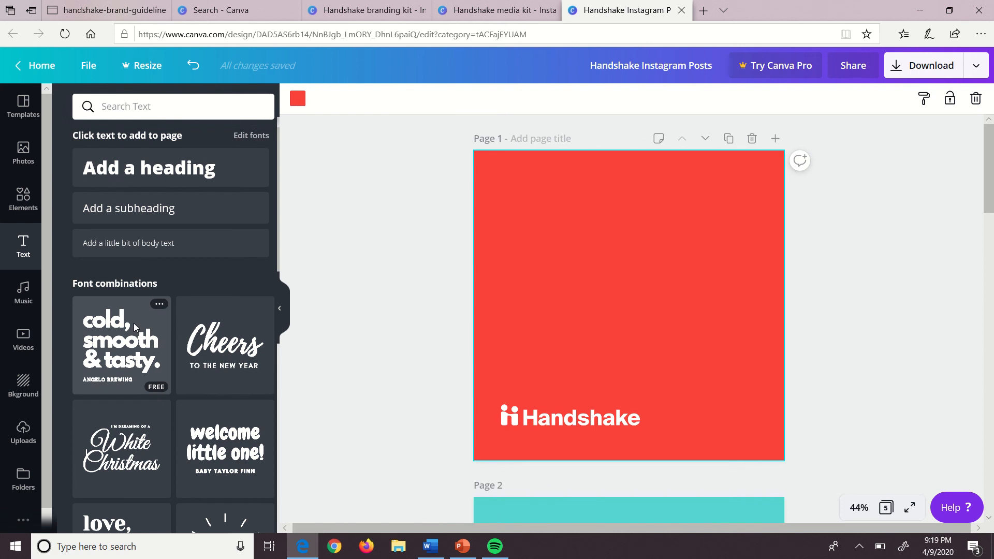
left_click(134, 327)
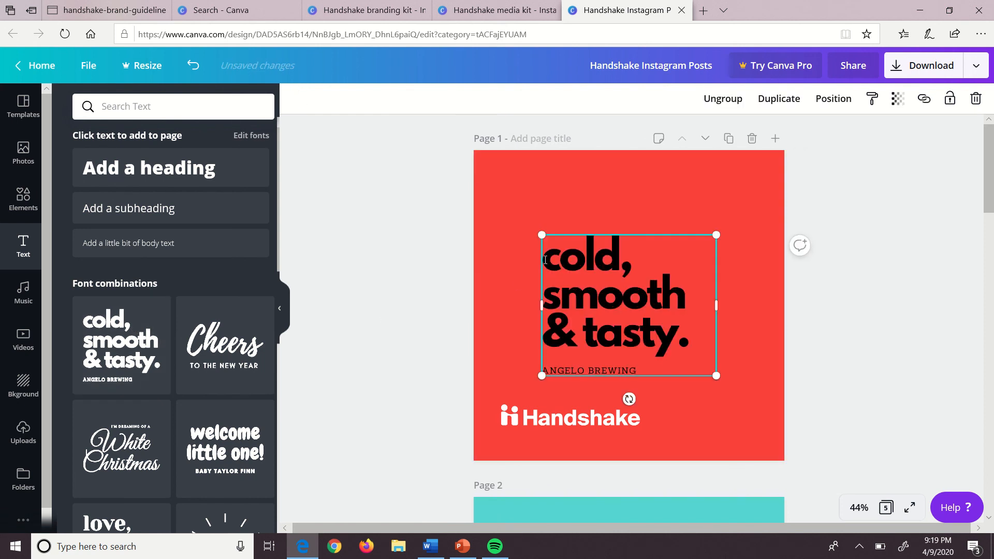
Enlarge the text group on page 1 to about 899 by 725 and position it above the Handshake logo
left_click_drag(530, 226, 533, 239)
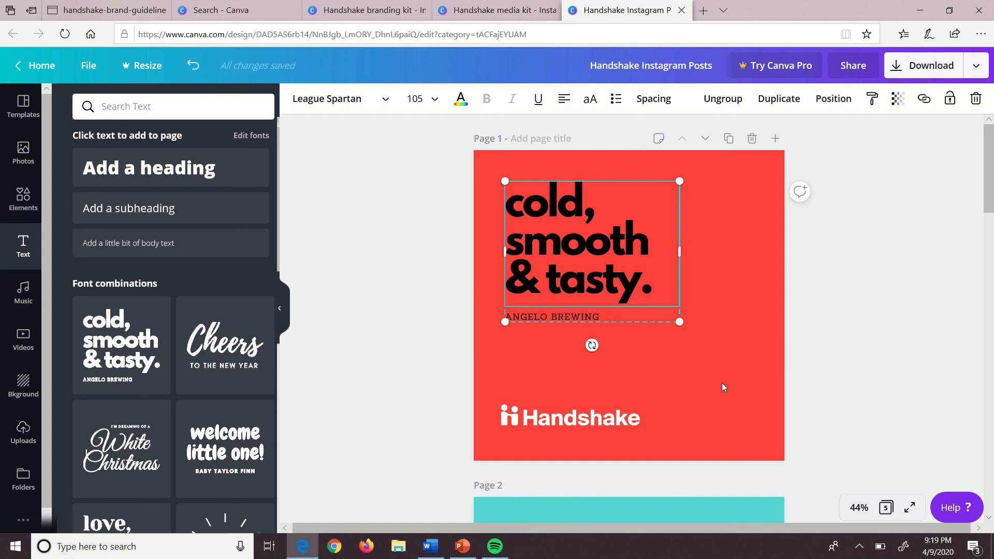
left_click_drag(731, 398, 742, 416)
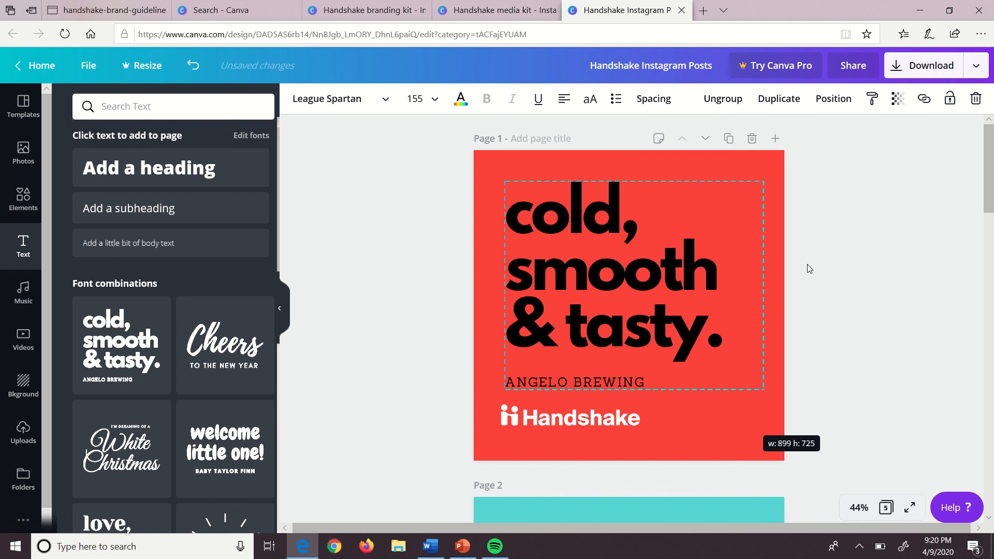
key("Escape")
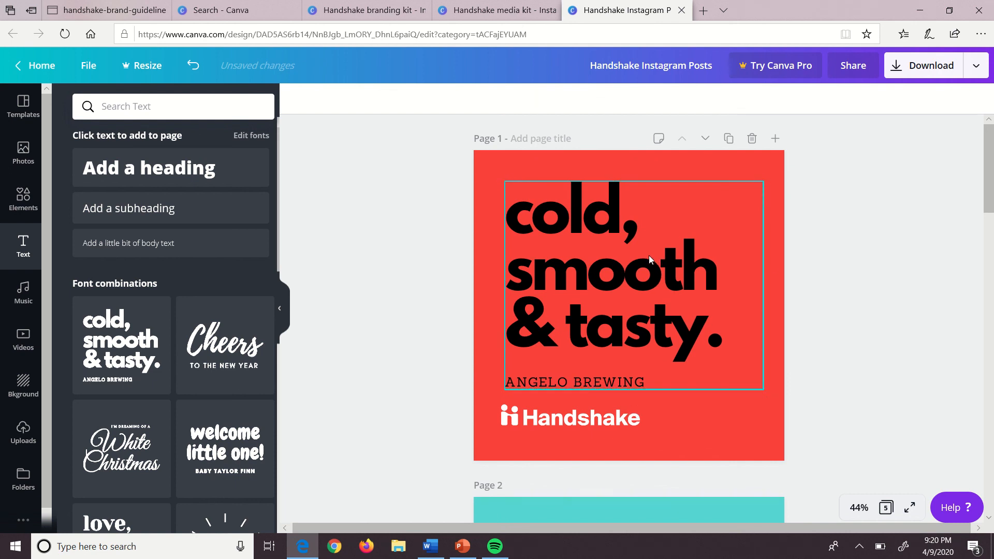
left_click_drag(645, 253, 652, 249)
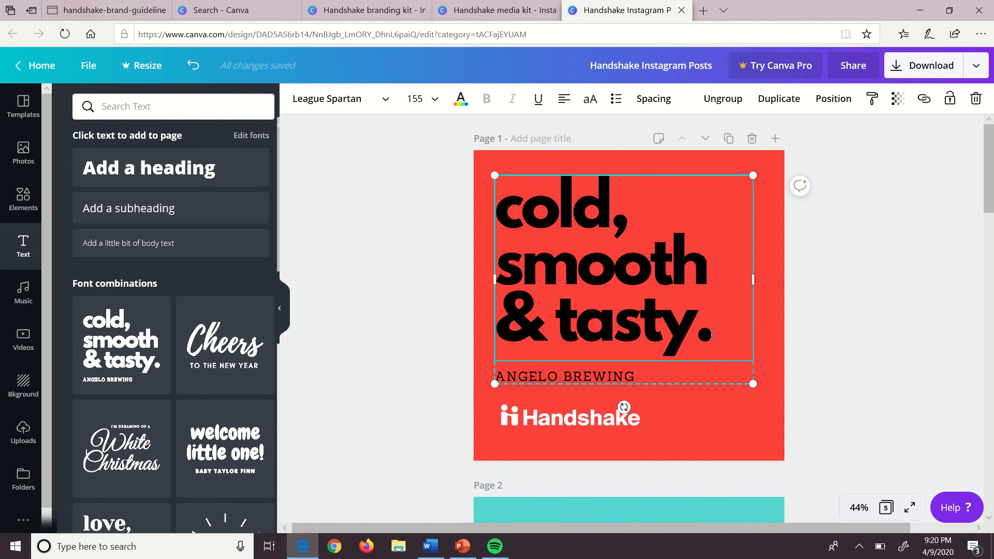
Recolor the "cold, smooth & tasty." headline on page 1 with the dark blue document color
left_click_drag(712, 334, 507, 213)
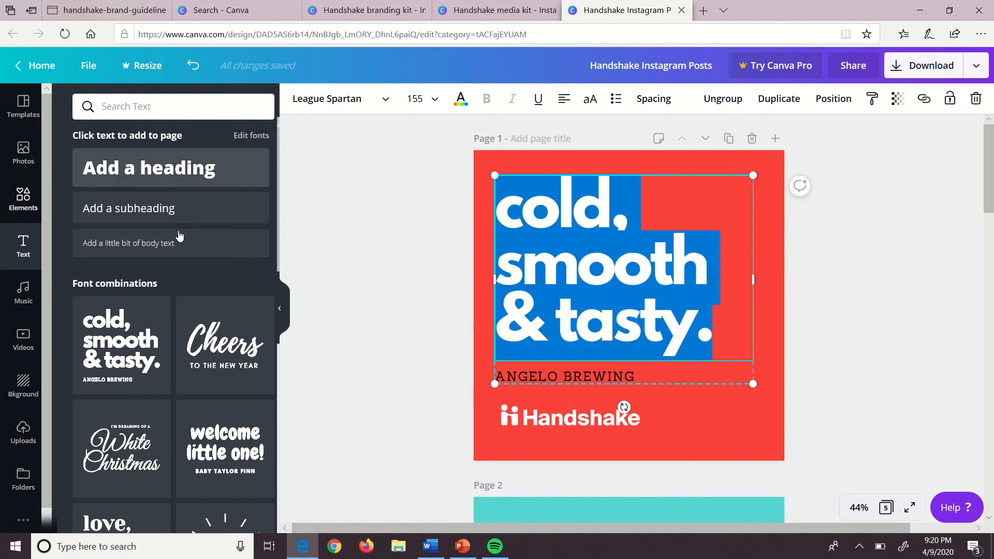
left_click(460, 99)
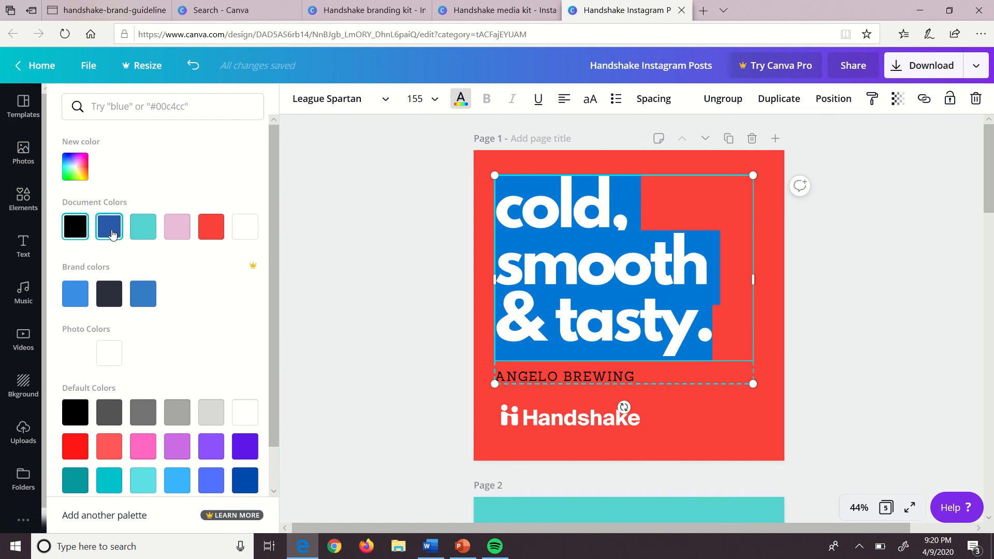
left_click(112, 234)
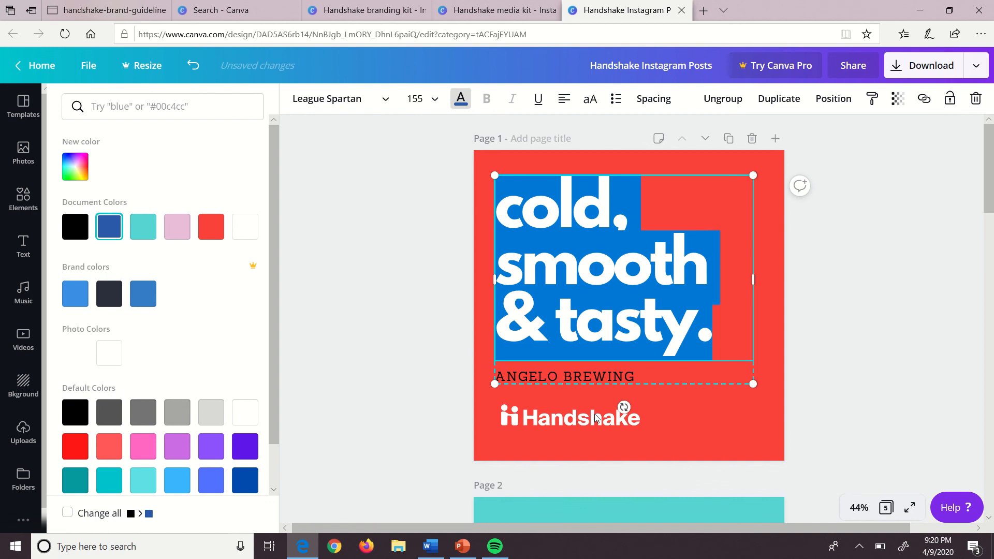
Recolor the "ANGELO BREWING" line under the headline with the pink document color
left_click(634, 376)
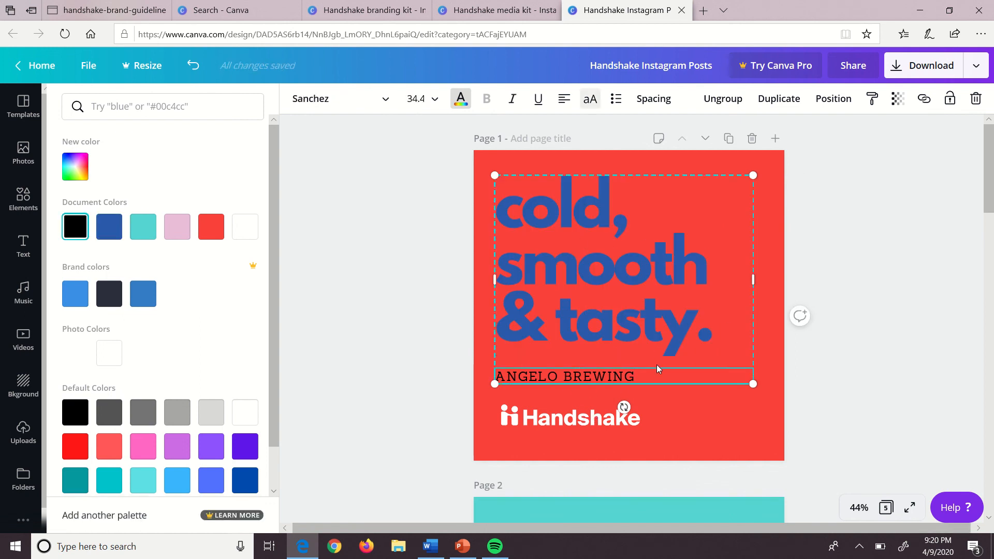
left_click(638, 377)
left_click_drag(637, 372, 506, 366)
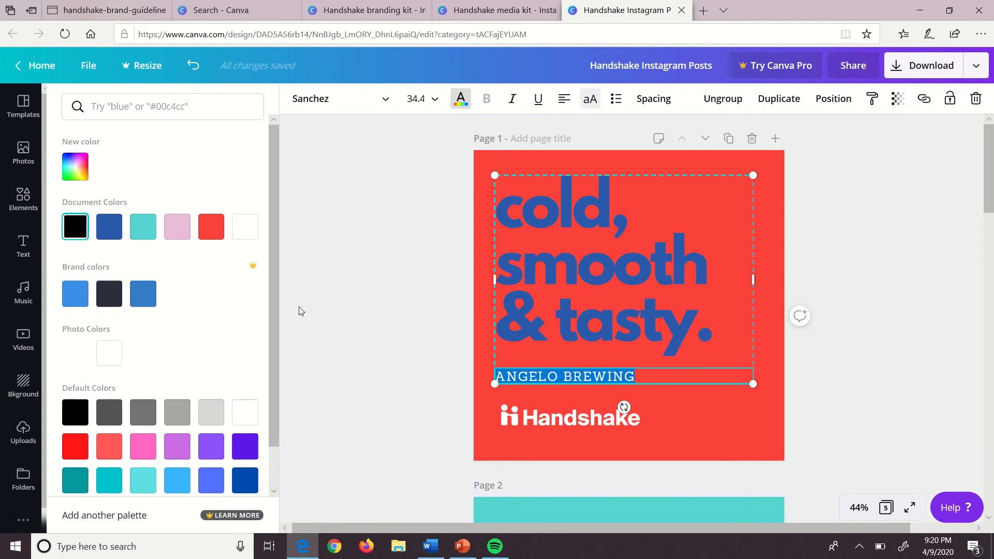
left_click(180, 231)
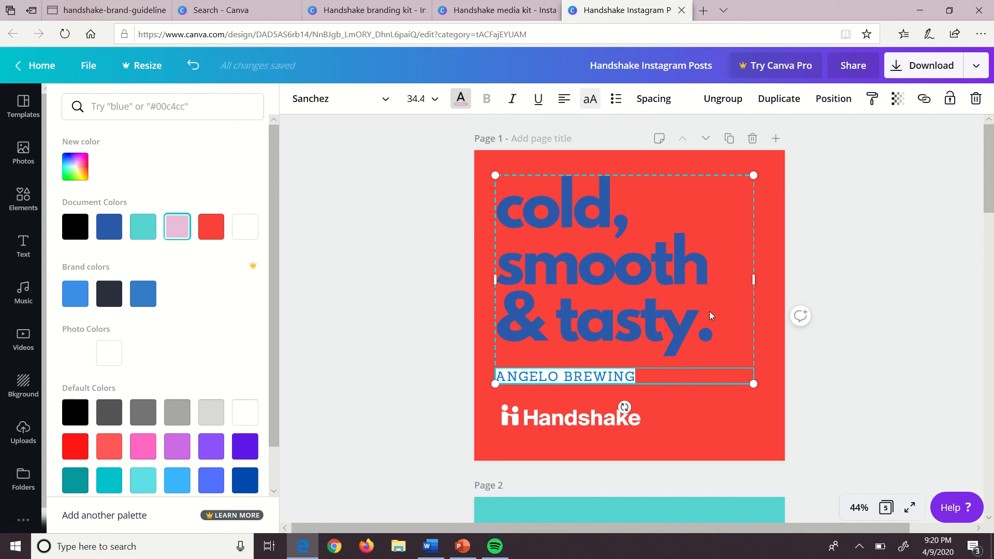
Replace the headline text on page 1 with "Get ready to succeed."
left_click(741, 298)
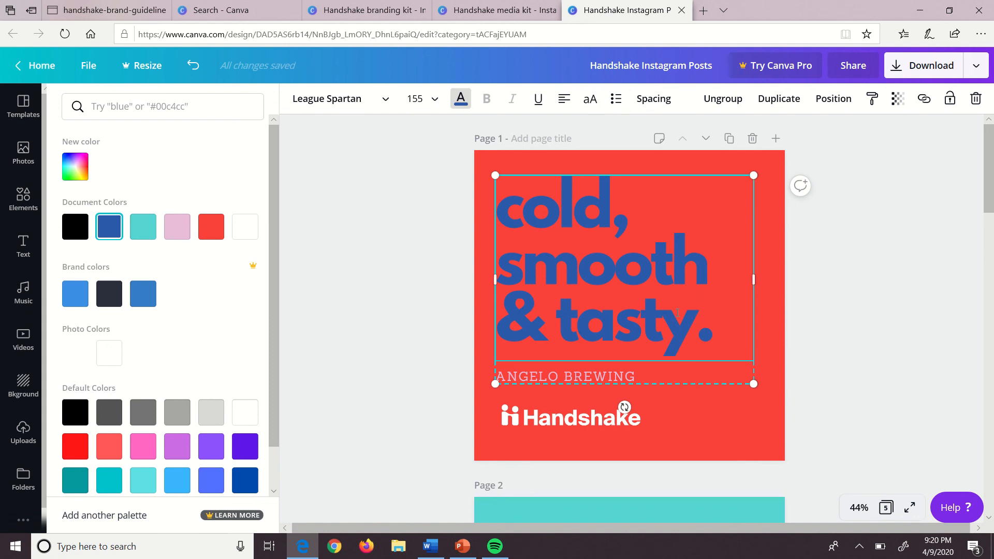
left_click_drag(714, 326, 596, 240)
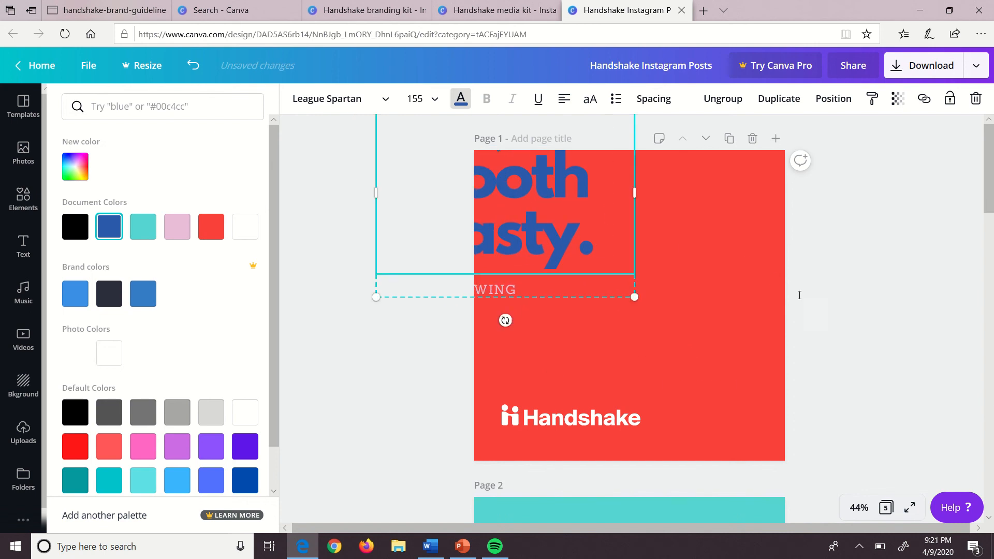
key("ctrl+z")
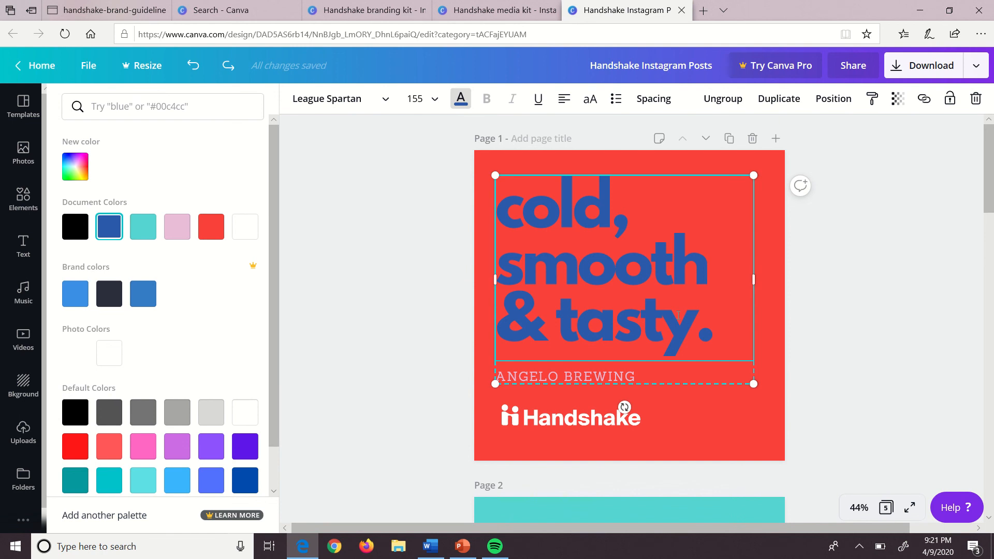
left_click_drag(678, 314, 503, 212)
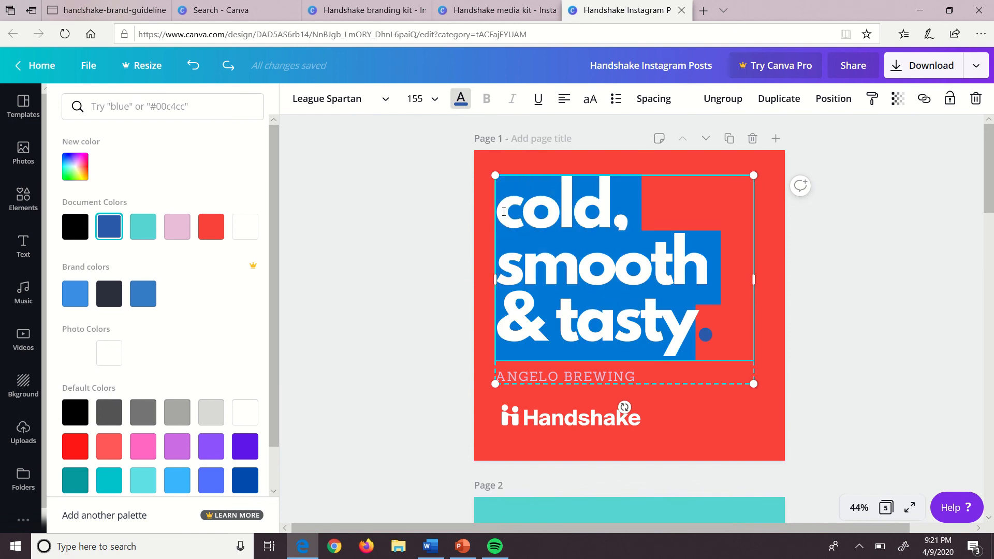
key("BackSpace")
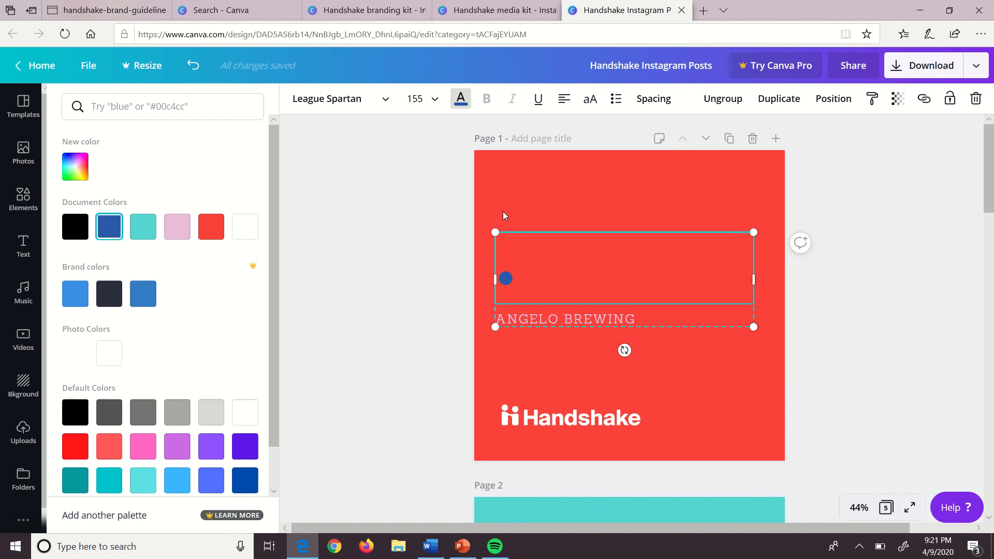
type("Get rea")
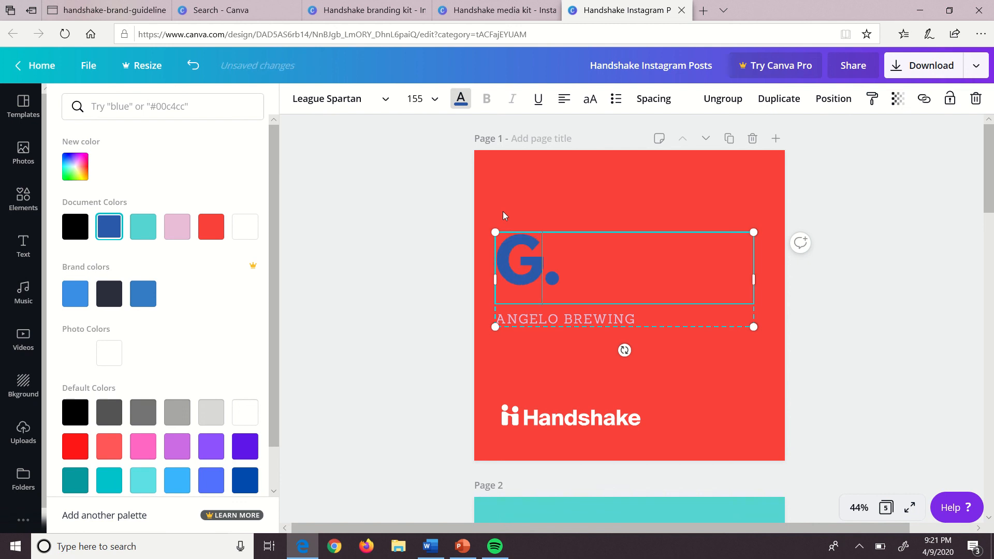
type("dy to sc")
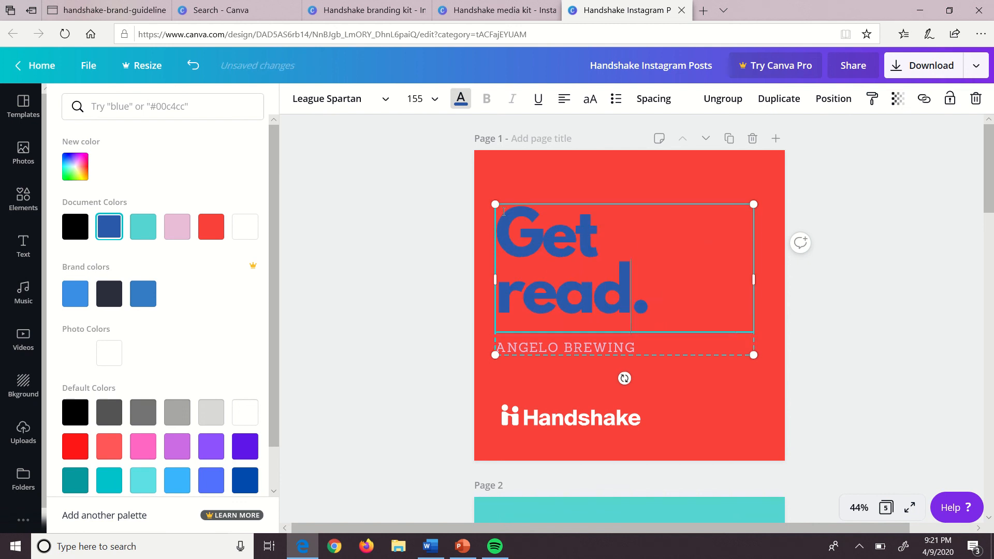
type("uc")
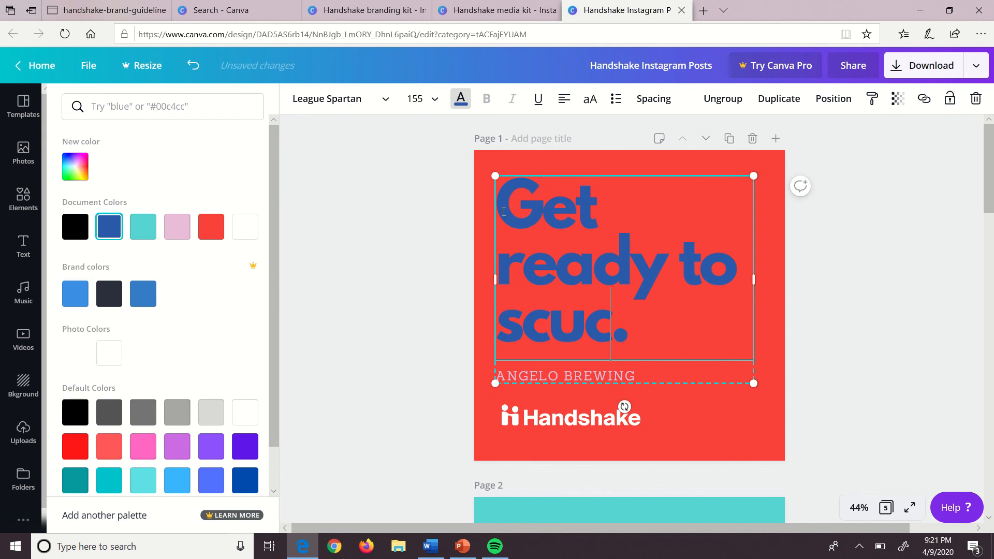
key("BackSpace")
key("BackSpace")
key("BackSpace")
type("ucceed")
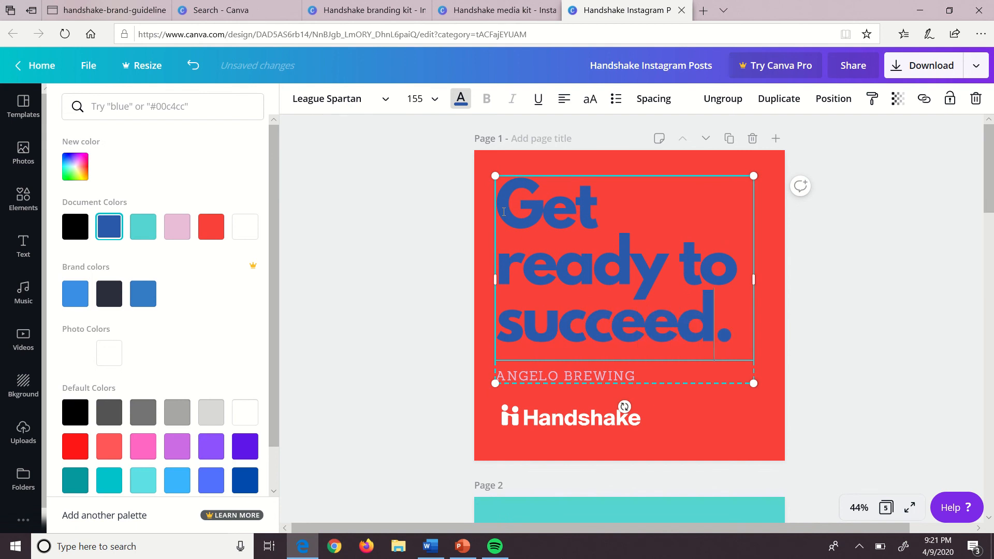
Replace the line under the headline with "COMPLETE YOUR PROFILE TODAY!" and widen the text group so the line fits on one row
left_click(637, 377)
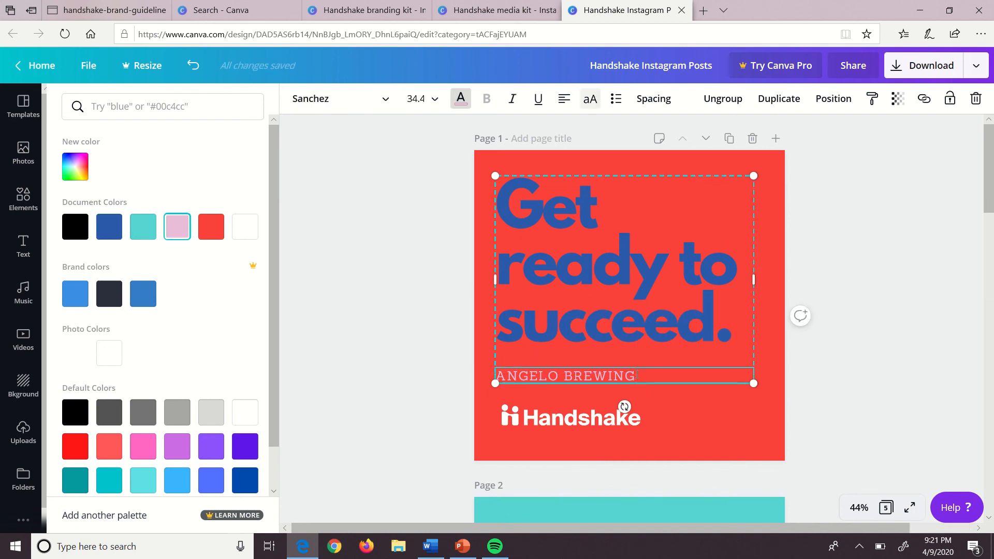
left_click_drag(577, 364, 498, 372)
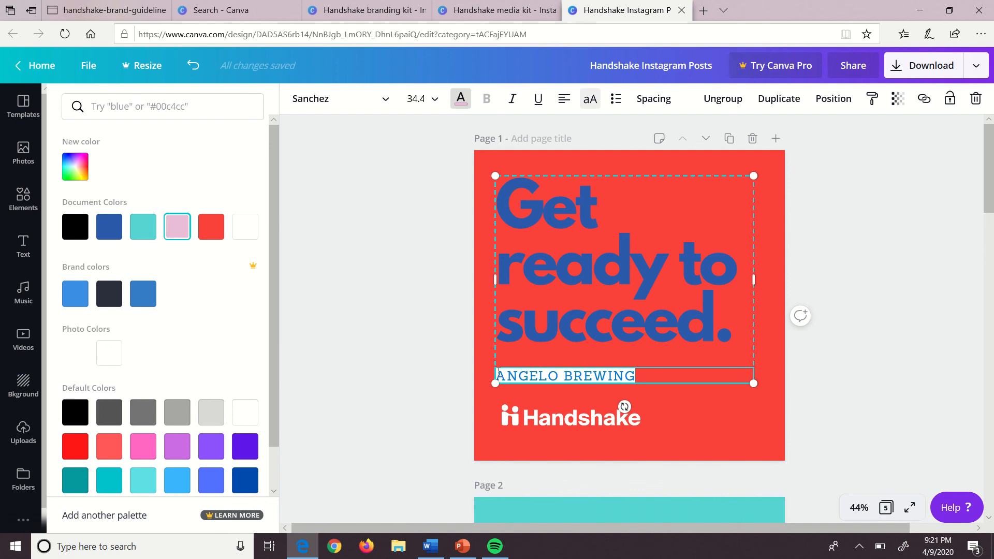
type("COMPLETE")
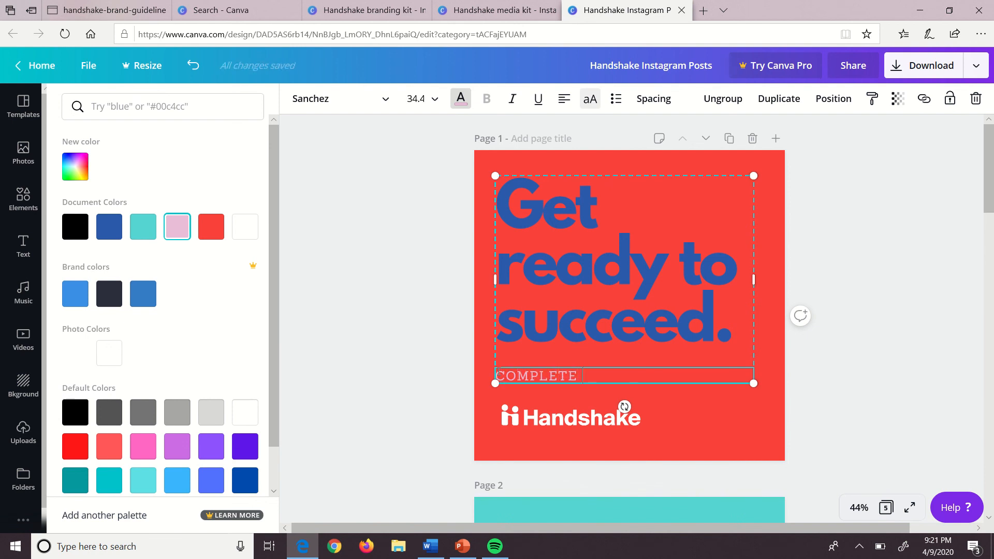
type(" YOUR PROFILE ")
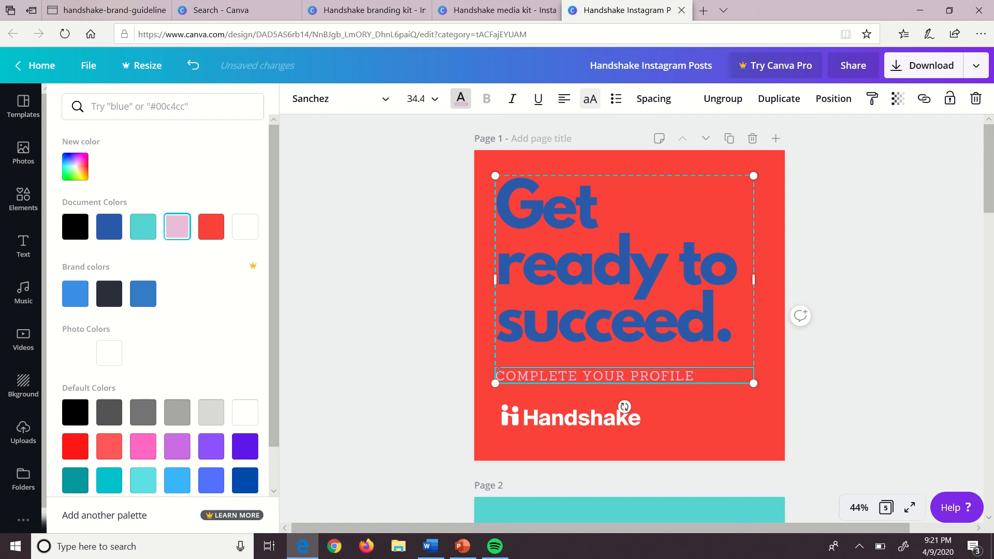
type("TODAY!")
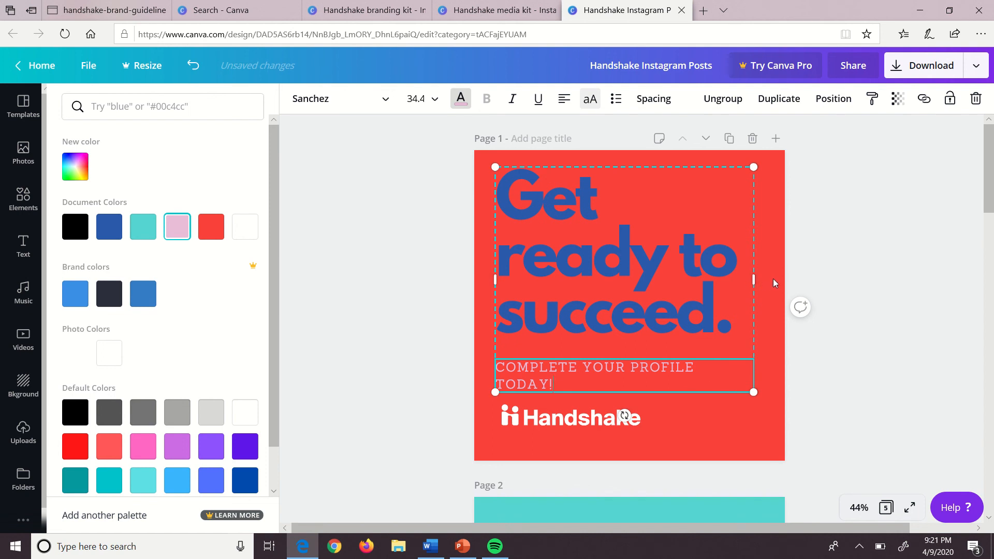
left_click_drag(753, 280, 771, 282)
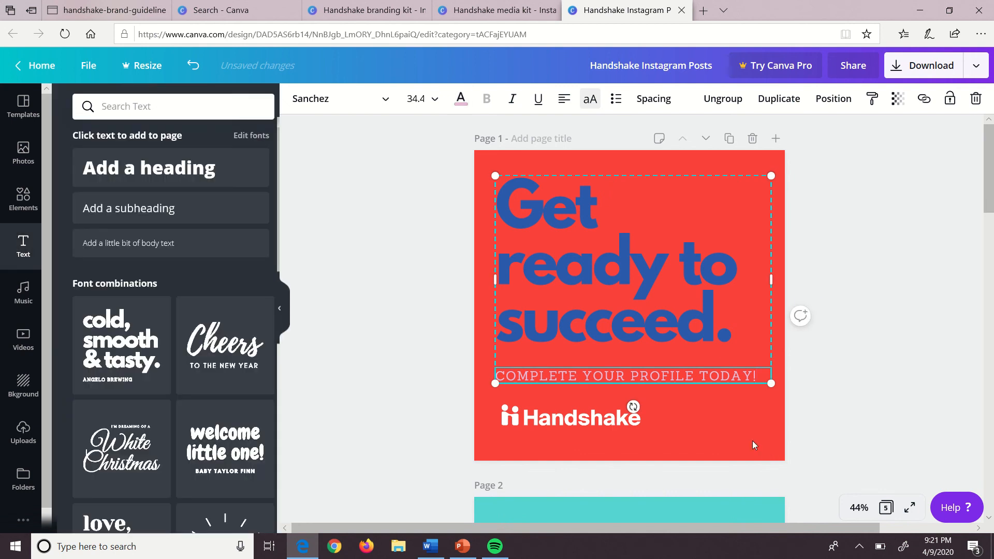
left_click(806, 423)
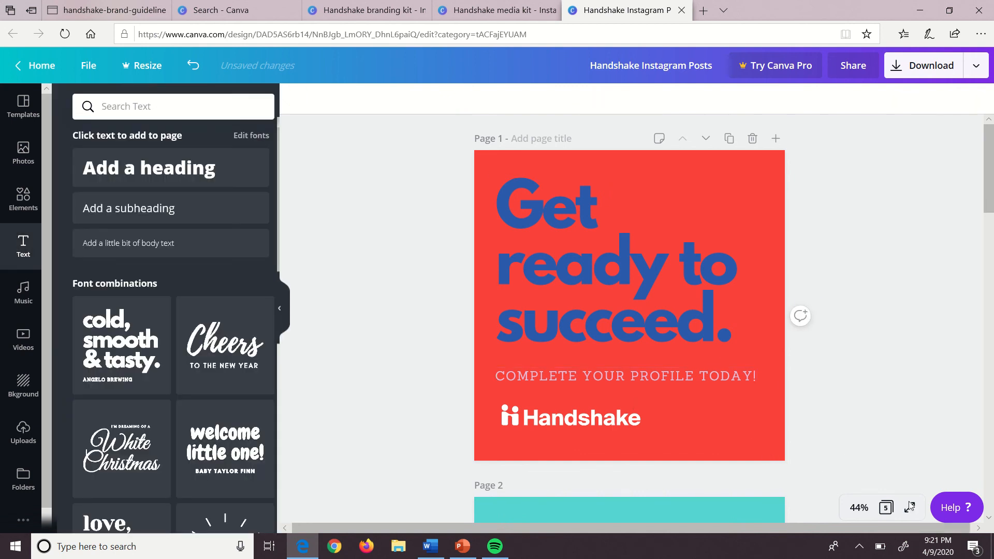
Preview the finished page 1 in full screen
left_click(912, 508)
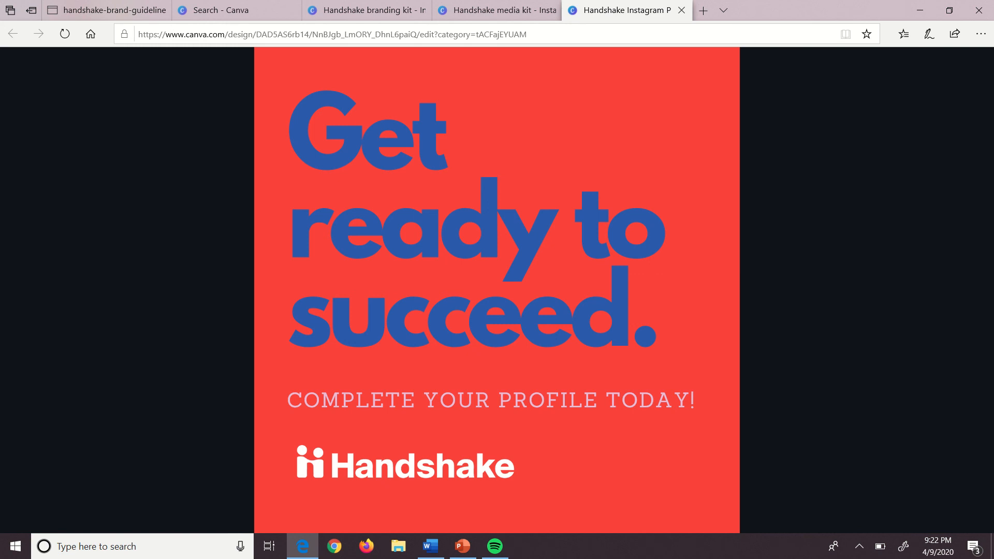
mouse_move(483, 2)
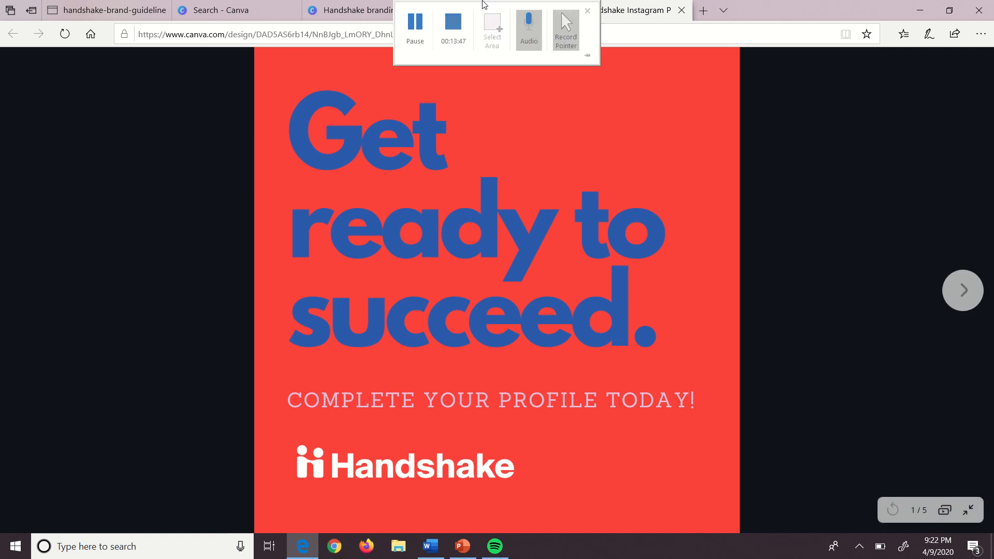